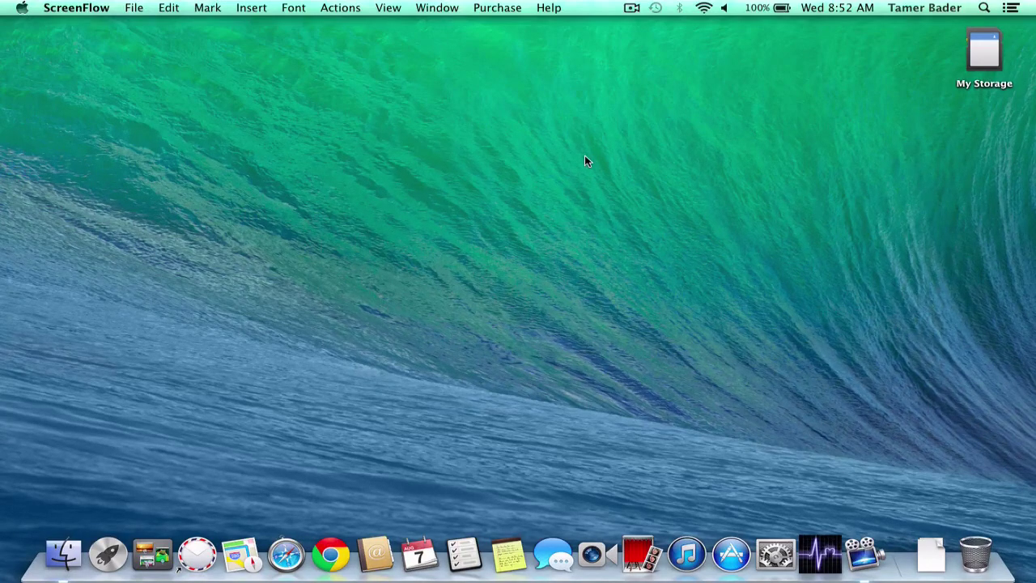
Open Maps and zoom the satellite map in on the Statue of Liberty.
{"action": "left_click", "coordinate": [237, 555]}
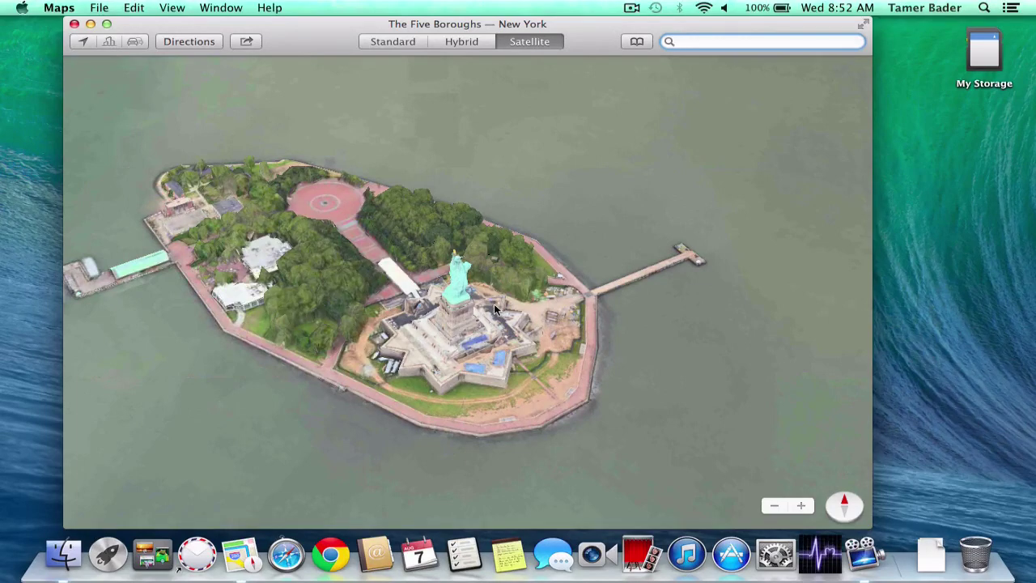
{"action": "left_click_drag", "start_coordinate": [586, 224], "coordinate": [516, 241]}
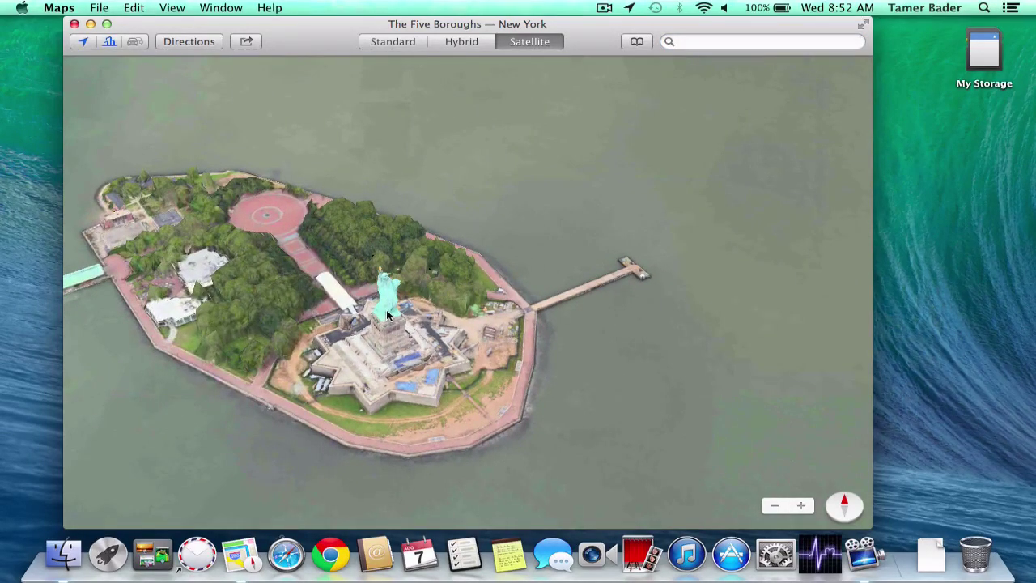
{"action": "scroll", "coordinate": [386, 310], "scroll_direction": "up", "scroll_amount": 5}
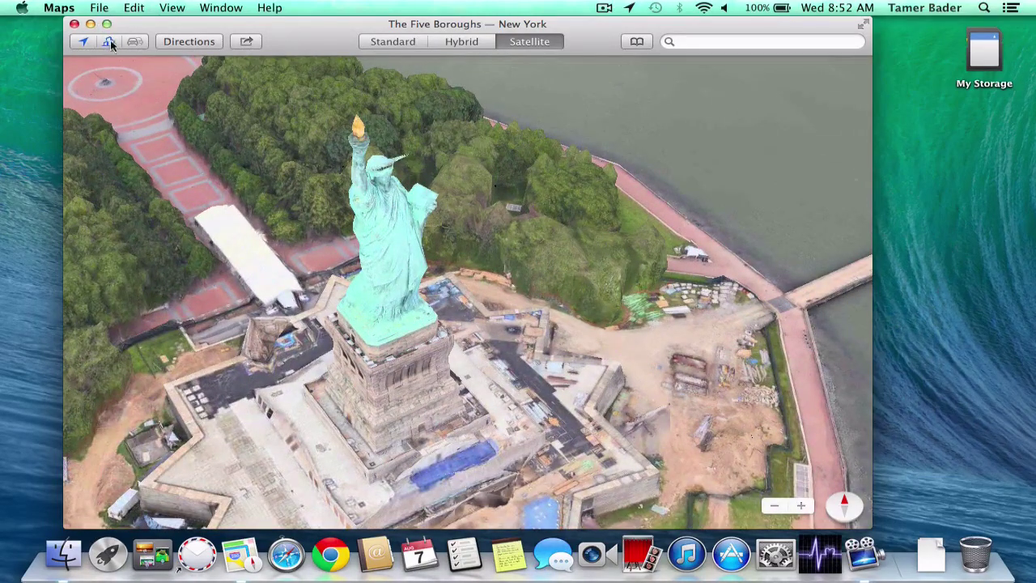
Switch the map to the flat overhead view and back to 3D, inspecting the Statue of Liberty up close.
{"action": "left_click", "coordinate": [110, 42]}
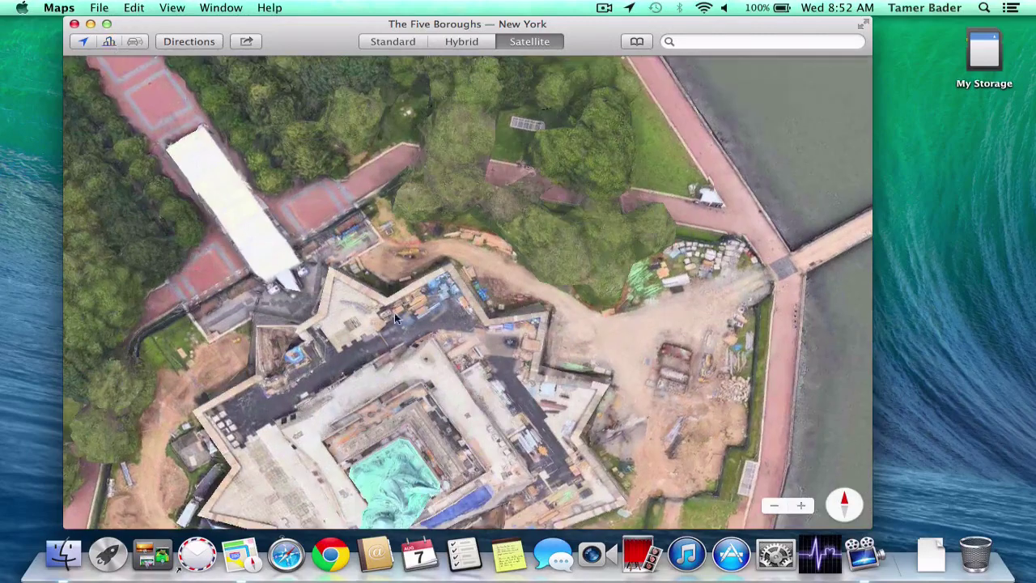
{"action": "left_click_drag", "start_coordinate": [392, 316], "coordinate": [356, 188]}
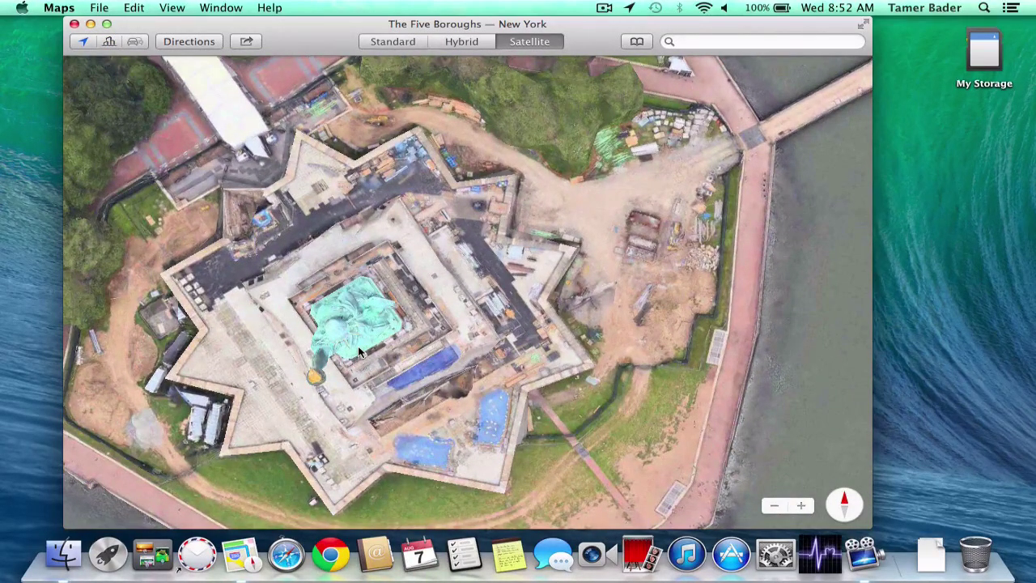
{"action": "left_click", "coordinate": [110, 41]}
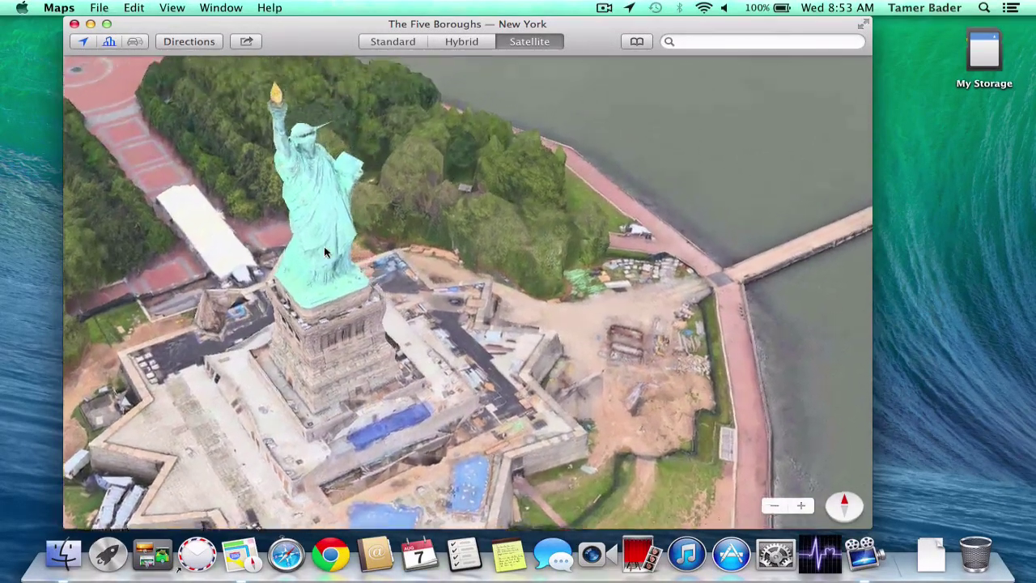
{"action": "scroll", "coordinate": [324, 251], "scroll_direction": "up", "scroll_amount": 3}
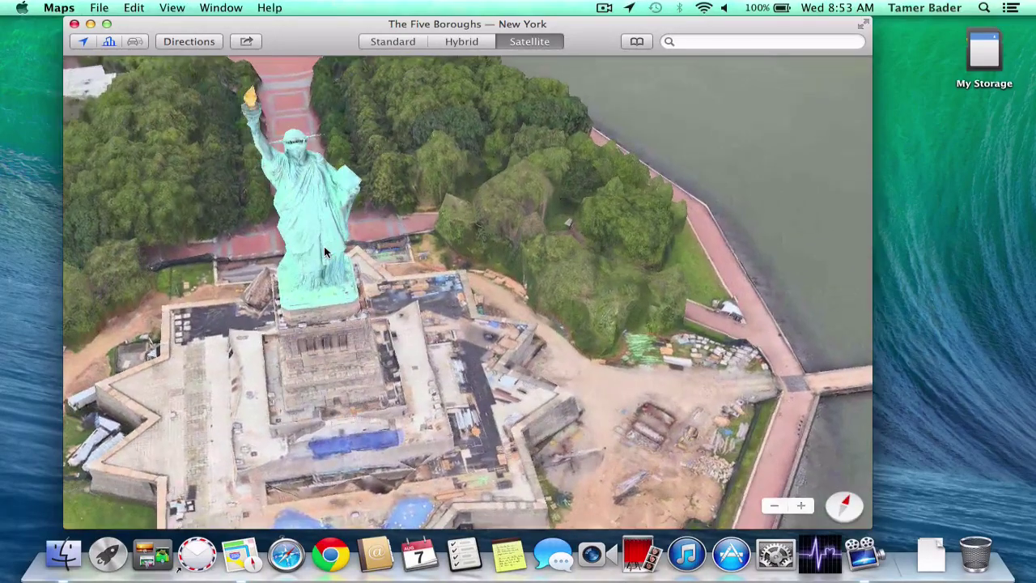
{"action": "scroll", "coordinate": [324, 252], "scroll_direction": "up", "scroll_amount": 3}
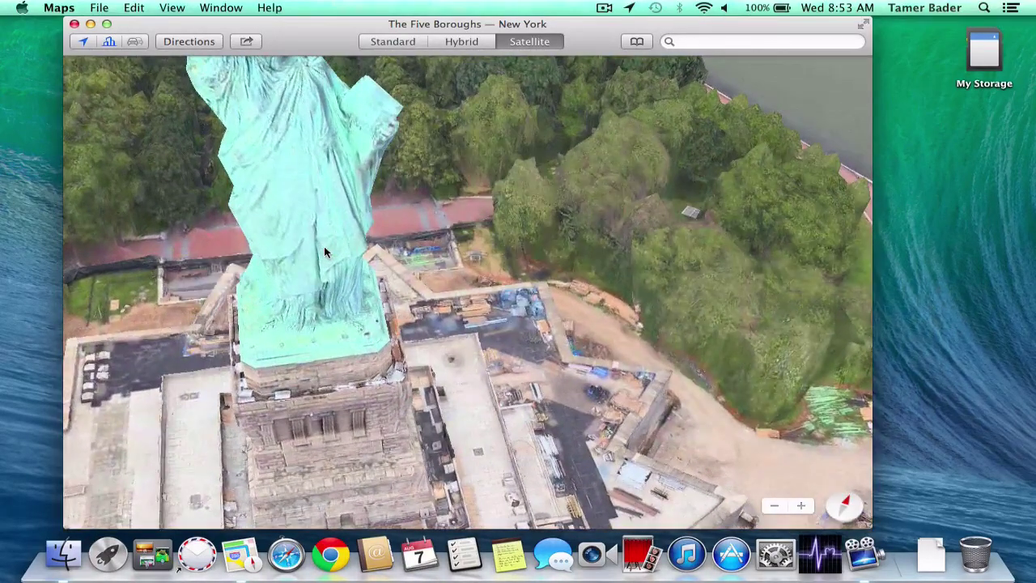
{"action": "scroll", "coordinate": [323, 251], "scroll_direction": "up", "scroll_amount": 3}
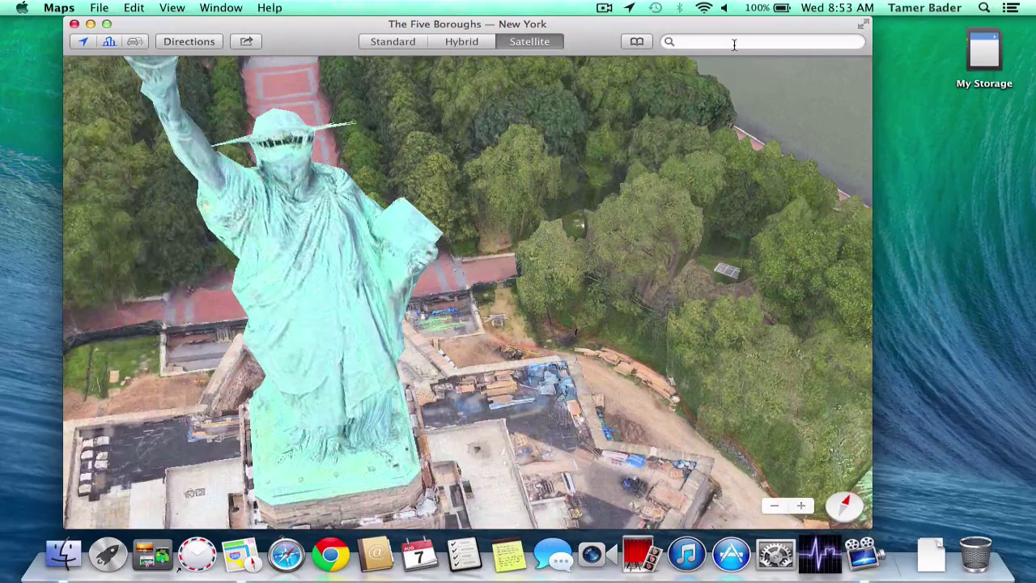
Search the map for the Empire State Building using the suggested match.
{"action": "left_click", "coordinate": [734, 44]}
{"action": "type", "text": "empire"}
{"action": "key", "text": "Down"}
{"action": "key", "text": "Return"}
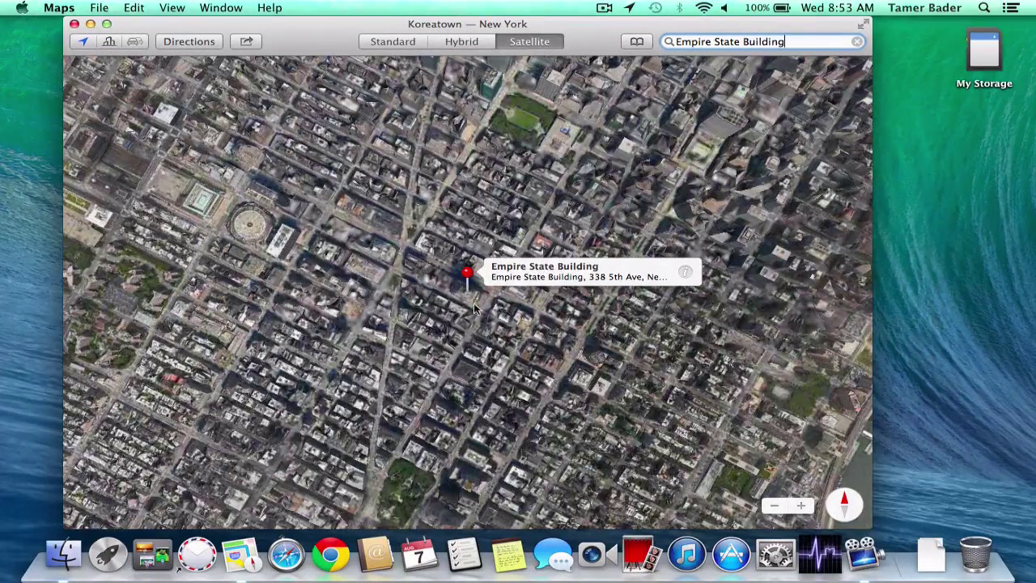
Examine the Empire State Building and its surroundings, first from above and then in 3D view.
{"action": "scroll", "coordinate": [474, 308], "scroll_direction": "up", "scroll_amount": 3}
{"action": "scroll", "coordinate": [474, 308], "scroll_direction": "up", "scroll_amount": 2}
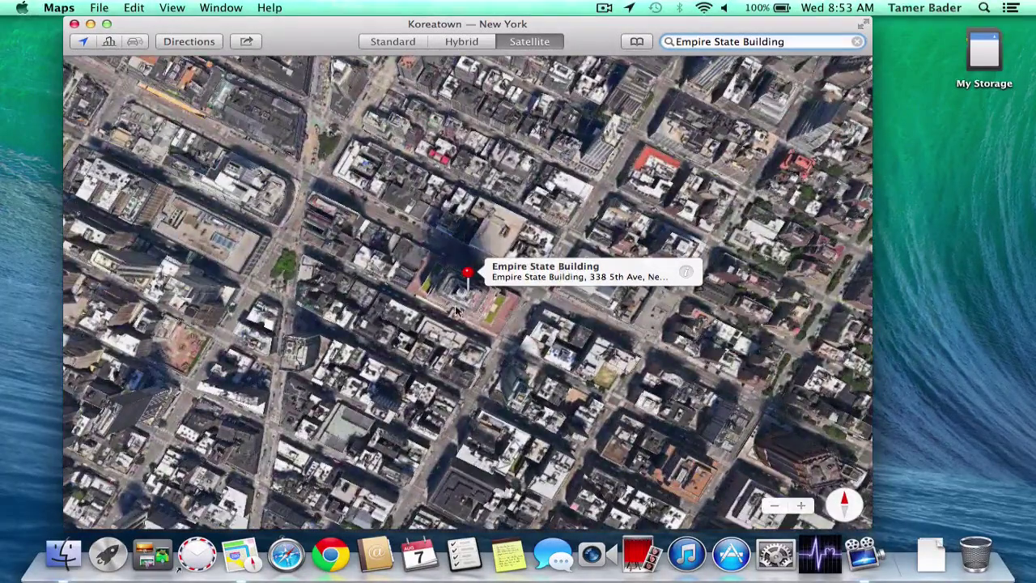
{"action": "scroll", "coordinate": [455, 305], "scroll_direction": "down", "scroll_amount": 5}
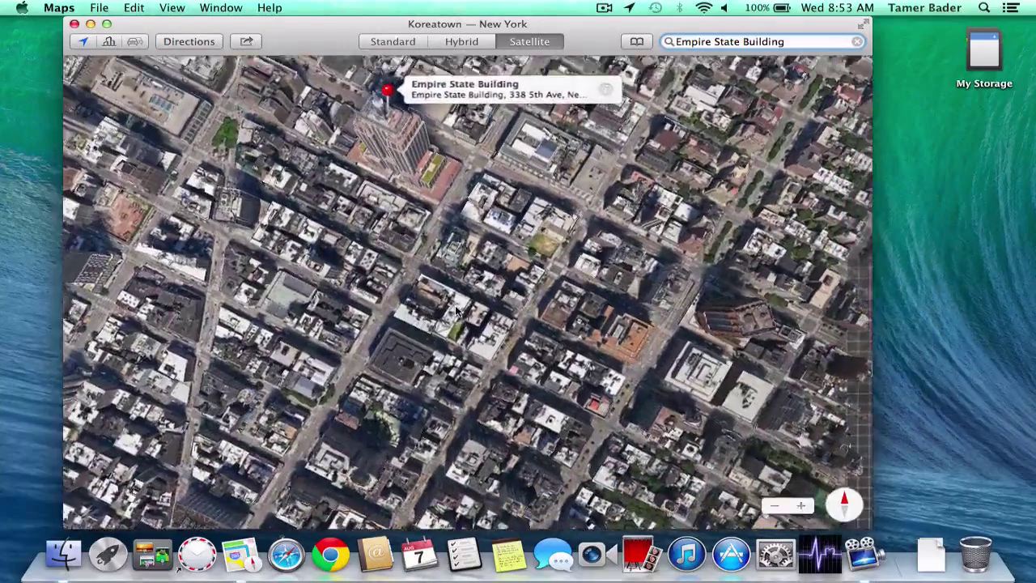
{"action": "scroll", "coordinate": [454, 311], "scroll_direction": "down", "scroll_amount": 3}
{"action": "scroll", "coordinate": [455, 311], "scroll_direction": "up", "scroll_amount": 2}
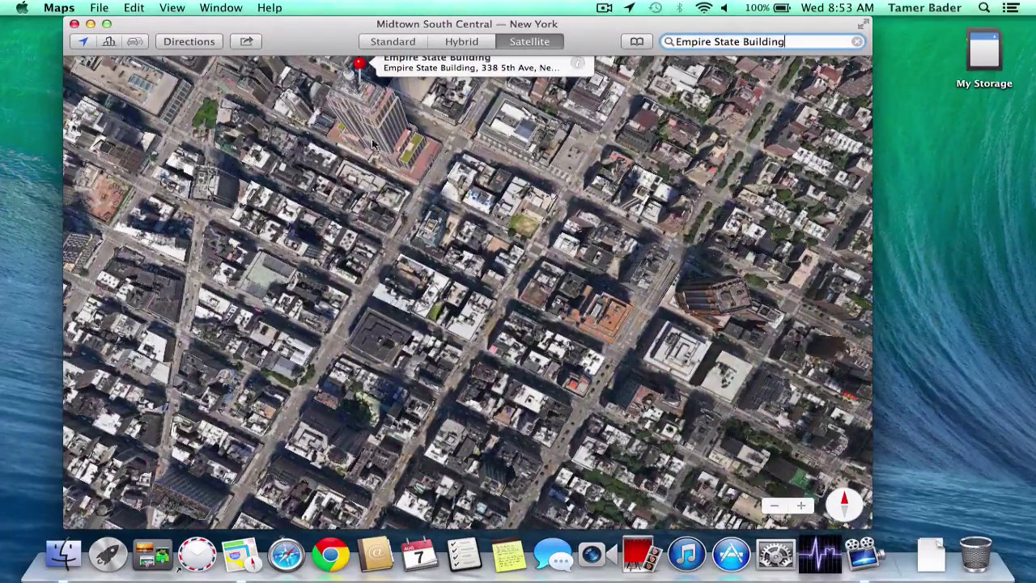
{"action": "scroll", "coordinate": [377, 167], "scroll_direction": "up", "scroll_amount": 5}
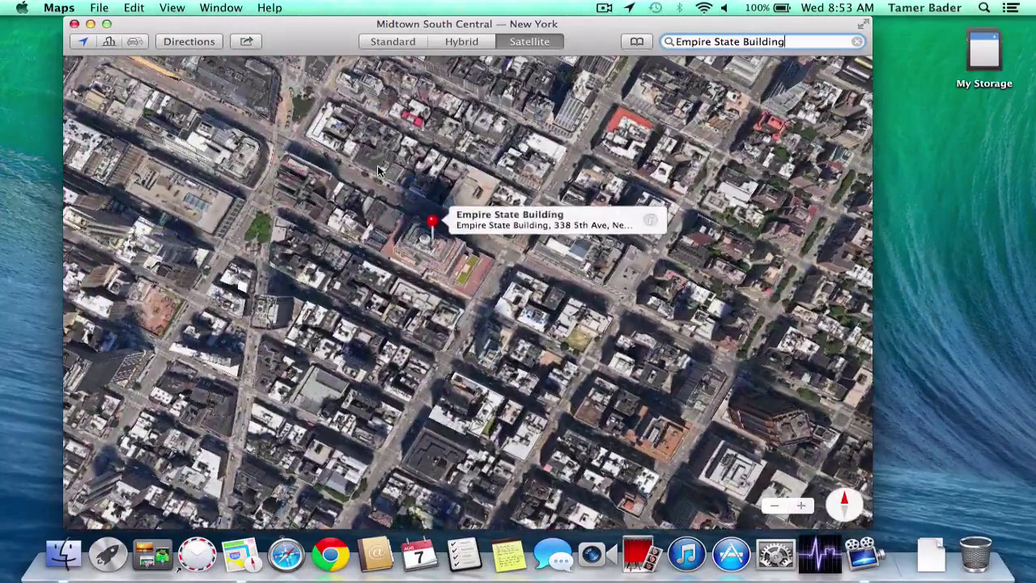
{"action": "left_click", "coordinate": [109, 42]}
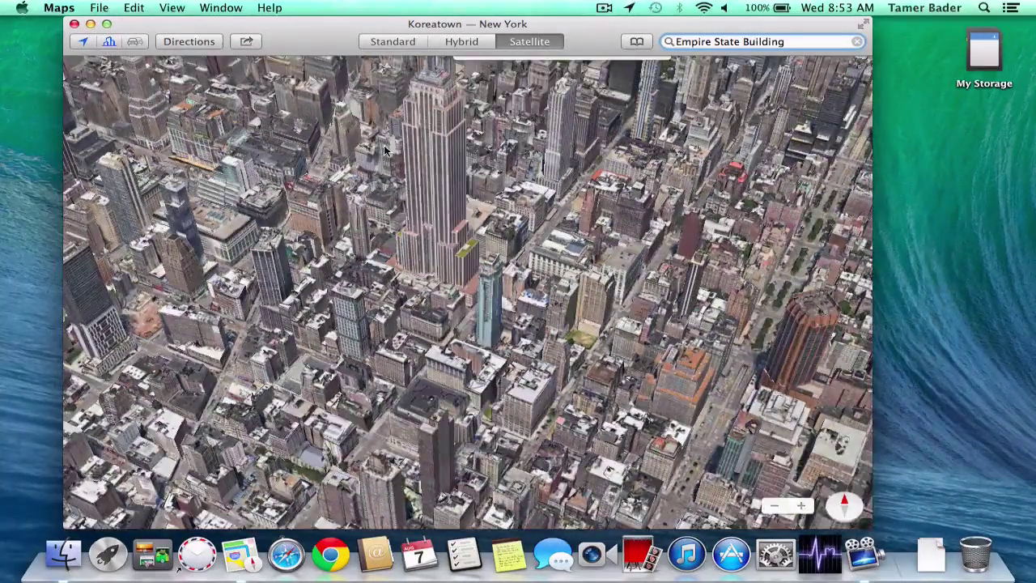
{"action": "left_click_drag", "start_coordinate": [412, 156], "coordinate": [432, 300]}
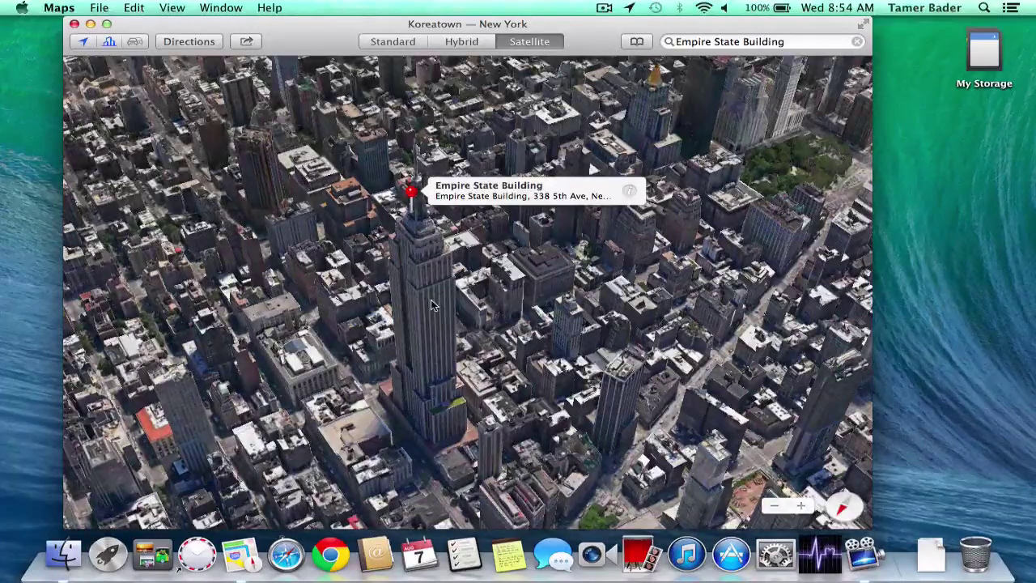
Close the map window and quit Maps.
{"action": "left_click", "coordinate": [72, 25]}
{"action": "left_click", "coordinate": [59, 7]}
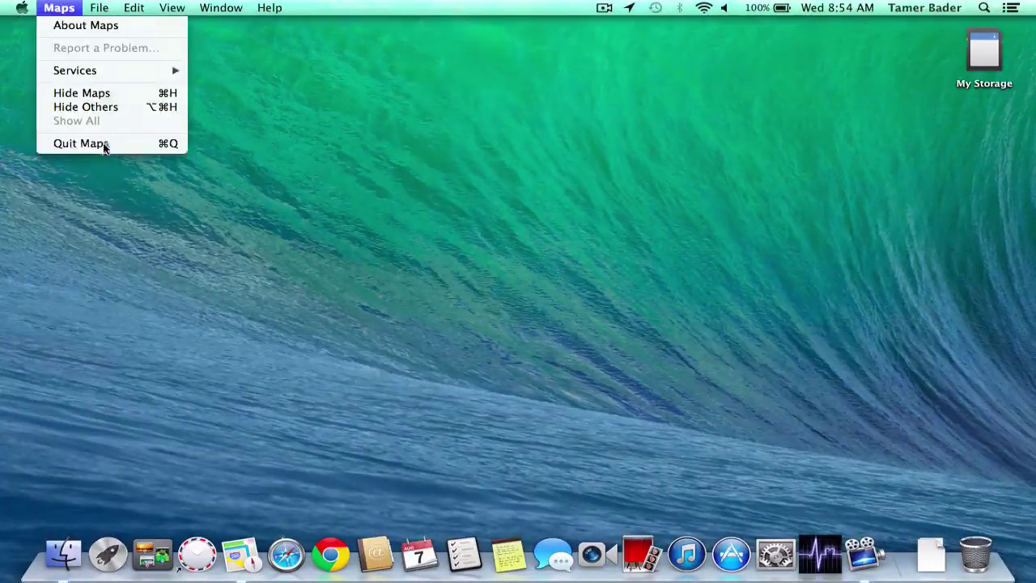
{"action": "left_click", "coordinate": [81, 144]}
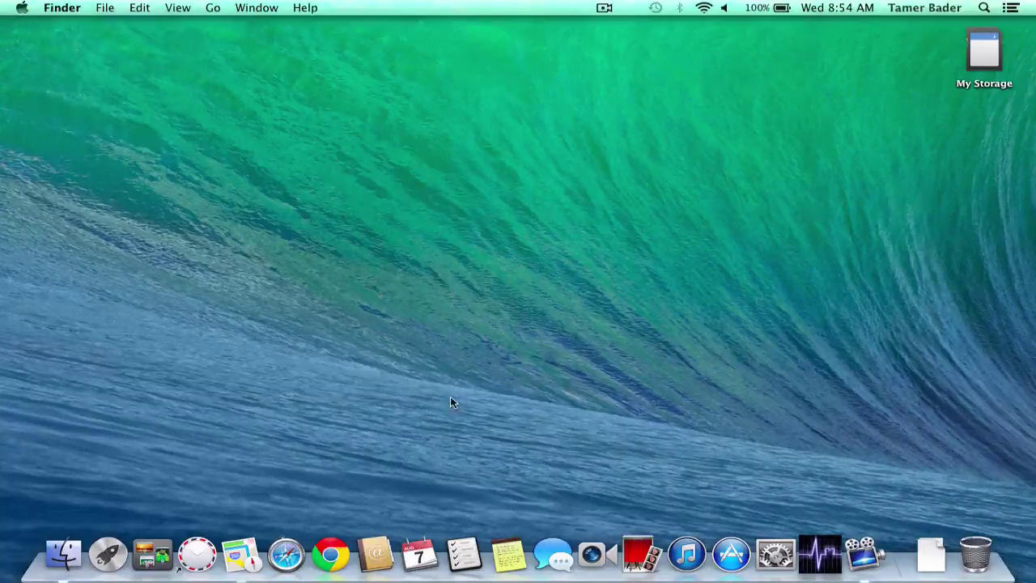
Open Calendar and browse the month view forward from August 2013 to June 2014.
{"action": "left_click", "coordinate": [421, 557]}
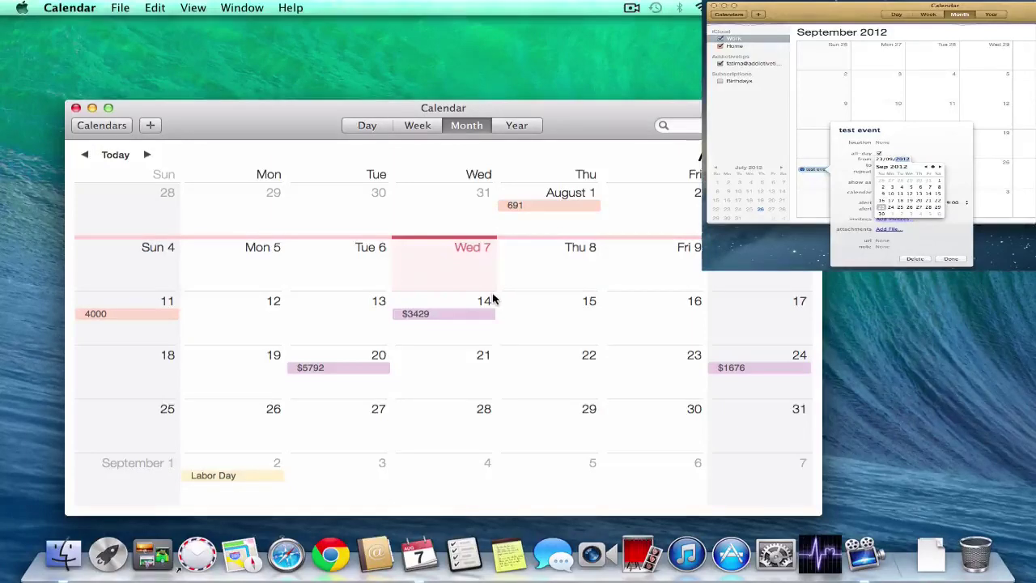
{"action": "scroll", "coordinate": [558, 340], "scroll_direction": "down", "scroll_amount": 3}
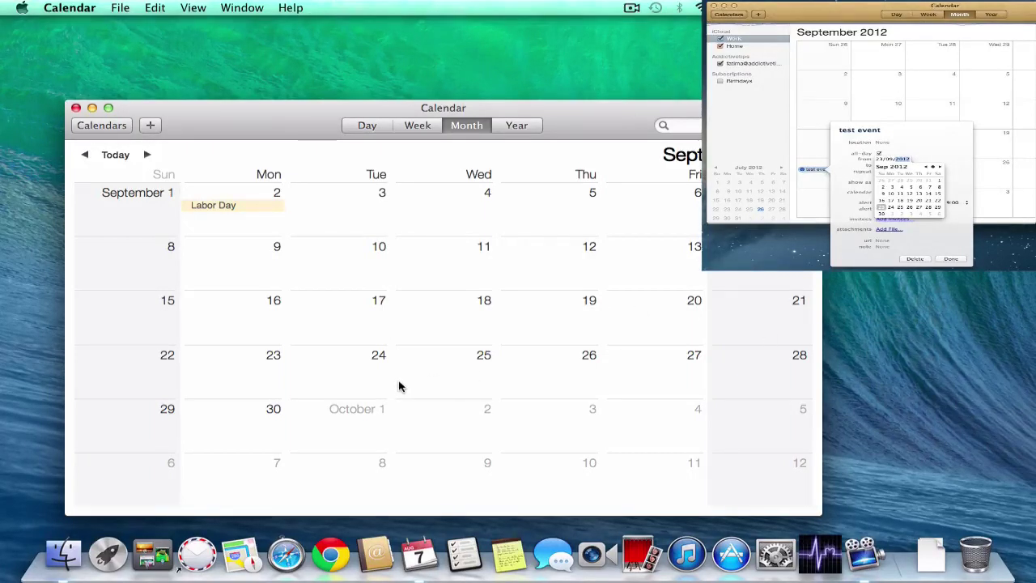
{"action": "scroll", "coordinate": [399, 386], "scroll_direction": "down", "scroll_amount": 10}
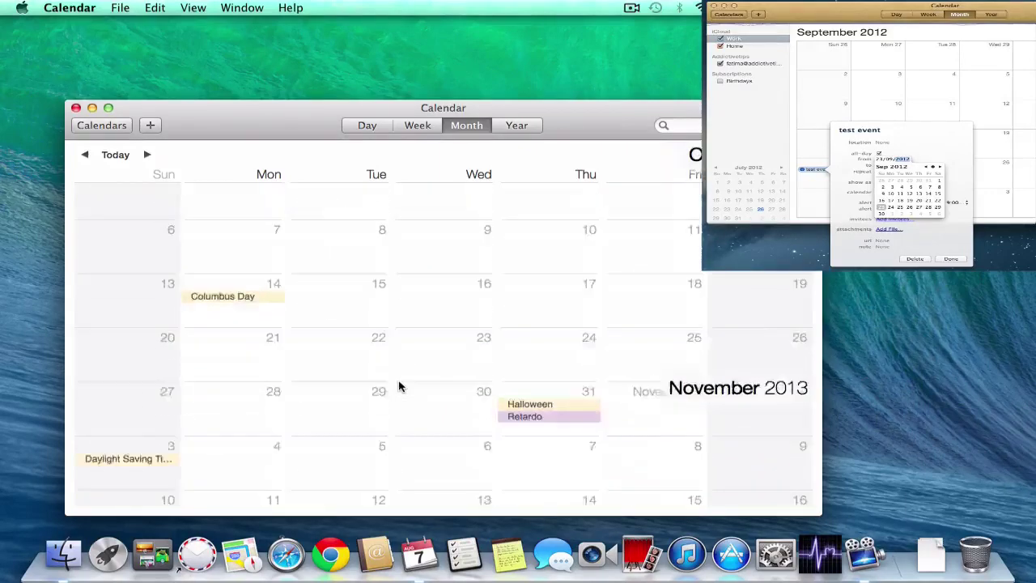
{"action": "scroll", "coordinate": [399, 386], "scroll_direction": "down", "scroll_amount": 10}
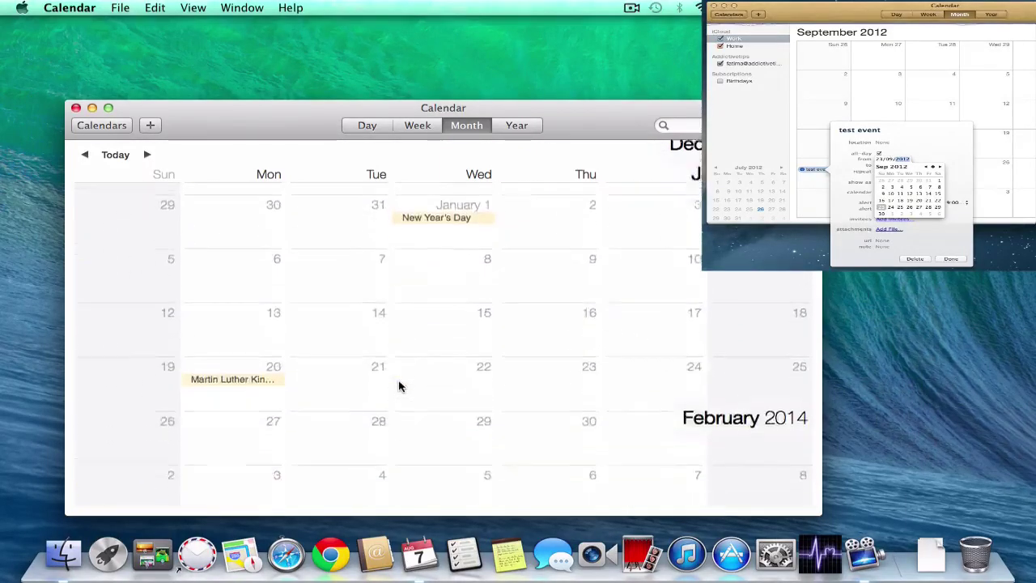
{"action": "scroll", "coordinate": [399, 386], "scroll_direction": "down", "scroll_amount": 10}
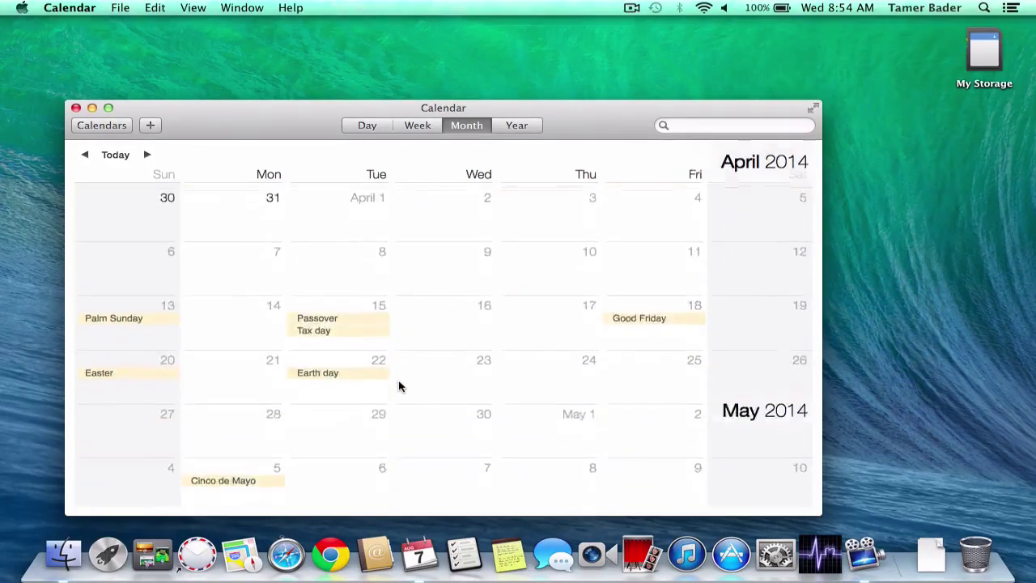
{"action": "scroll", "coordinate": [399, 386], "scroll_direction": "down", "scroll_amount": 6}
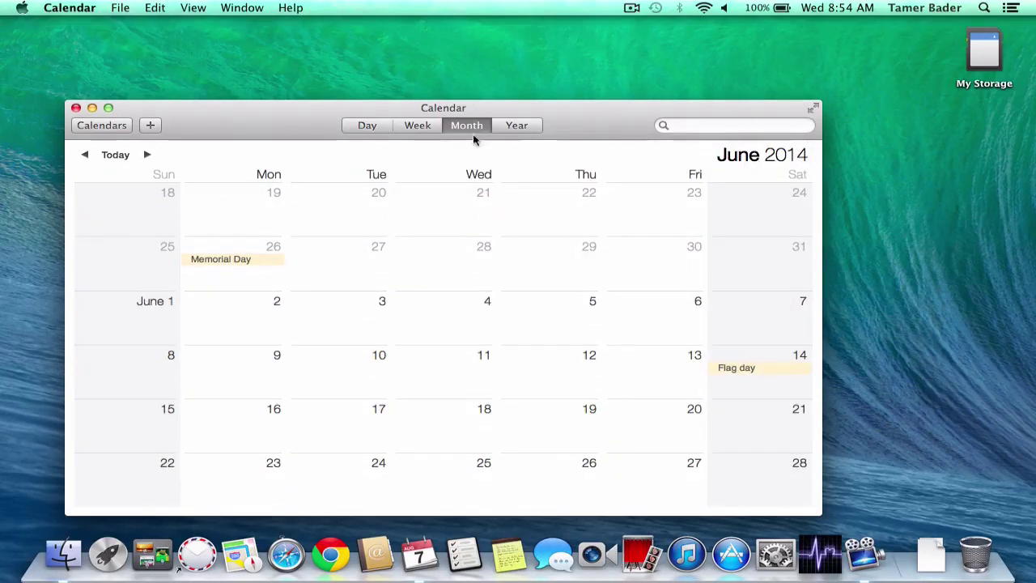
View the calendar by year and then by day.
{"action": "left_click", "coordinate": [517, 125]}
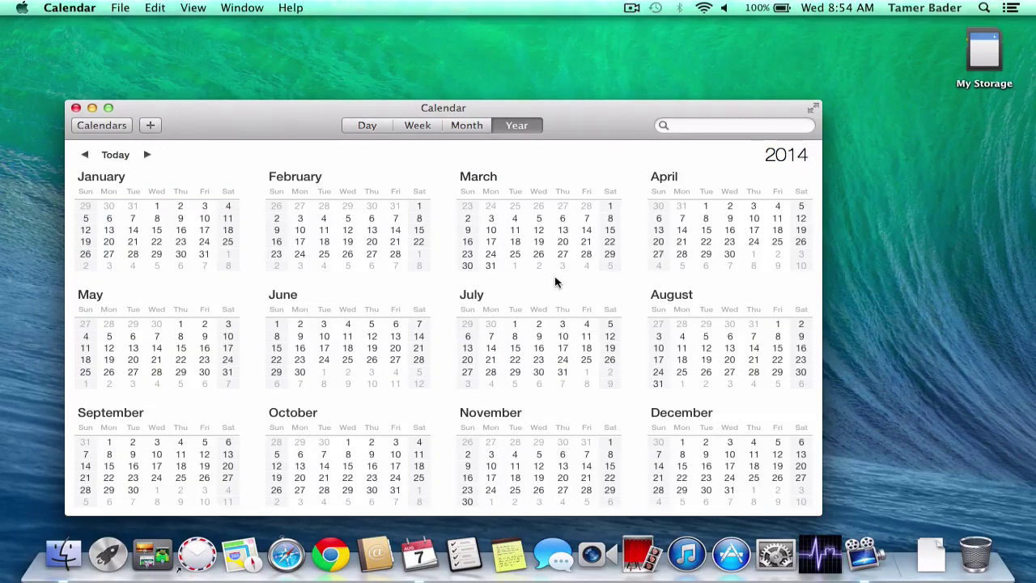
{"action": "left_click", "coordinate": [380, 129]}
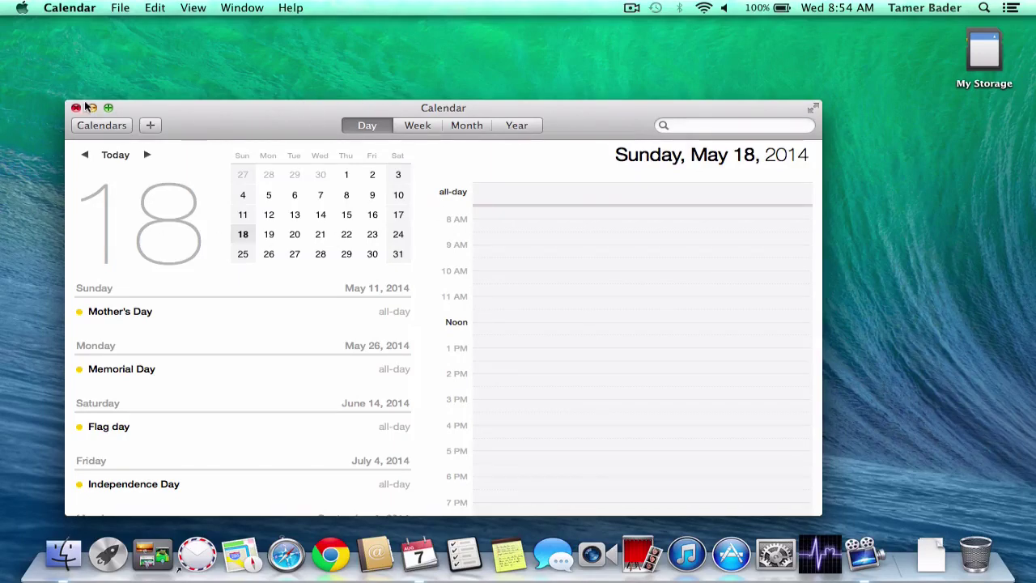
Quit Calendar and open Safari.
{"action": "left_click", "coordinate": [53, 7]}
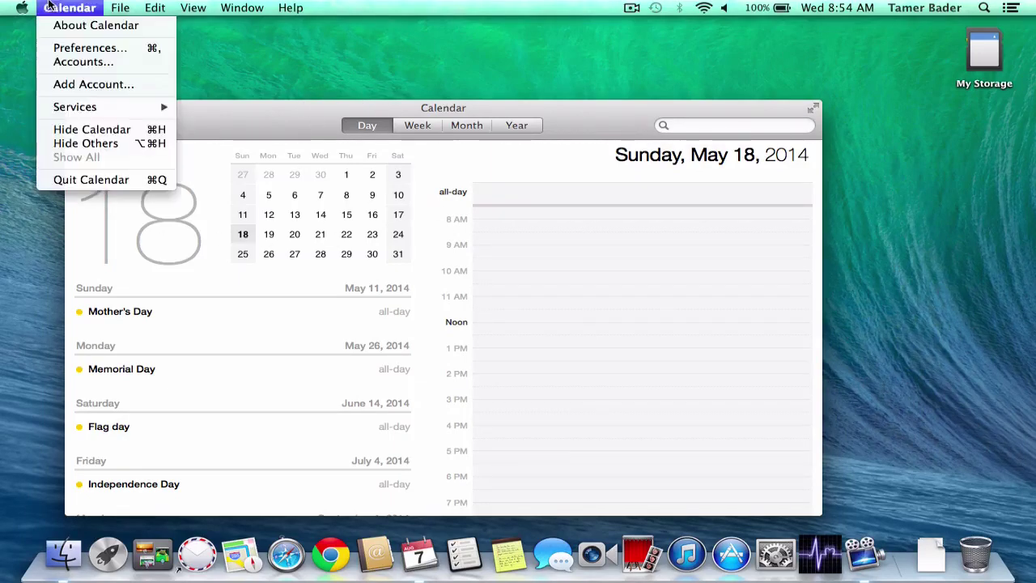
{"action": "left_click", "coordinate": [125, 179]}
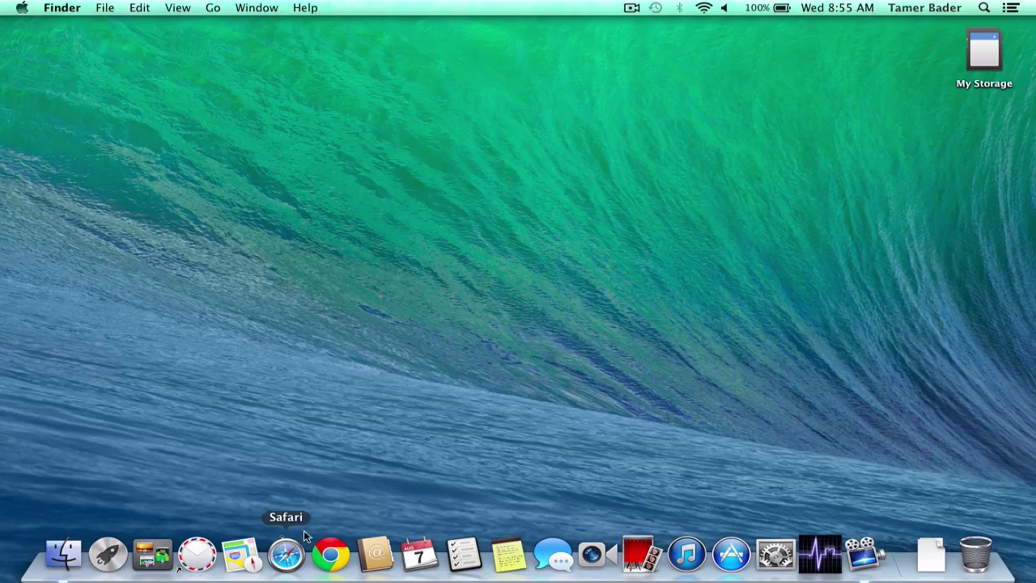
{"action": "left_click", "coordinate": [289, 559]}
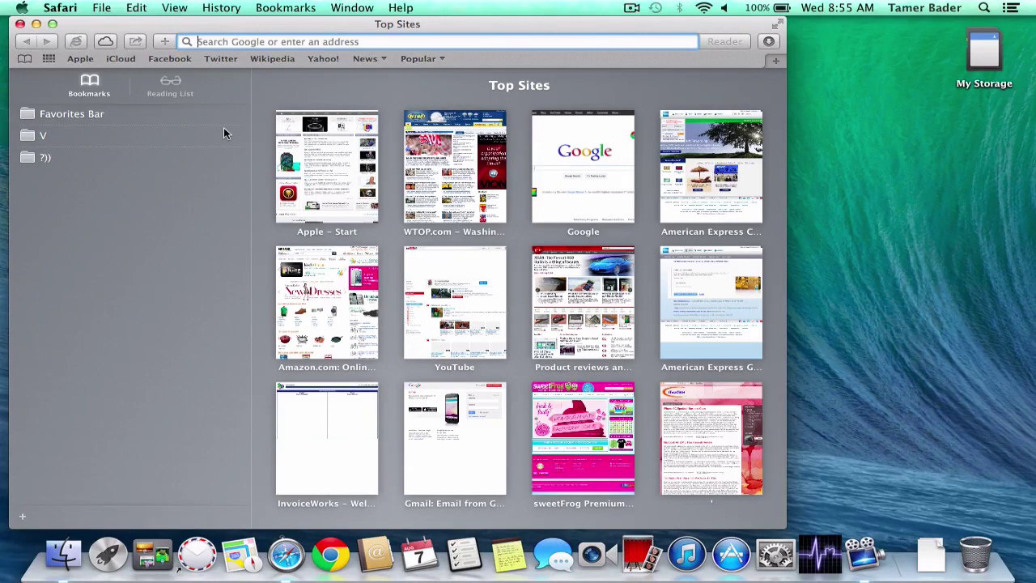
View the Google home page in Chrome, then close its window and return to Safari.
{"action": "left_click", "coordinate": [322, 550]}
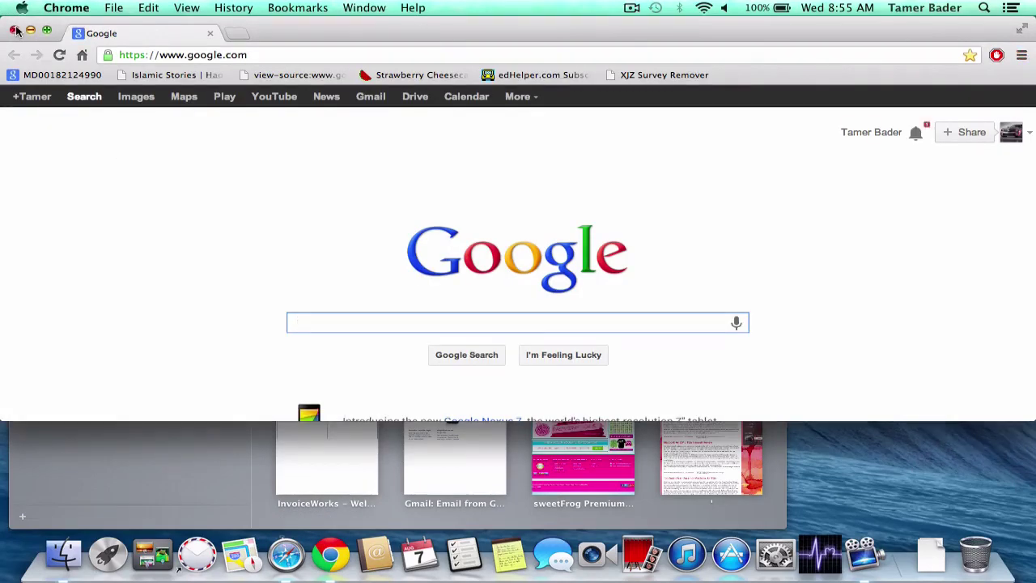
{"action": "left_click", "coordinate": [16, 31]}
{"action": "left_click", "coordinate": [346, 26]}
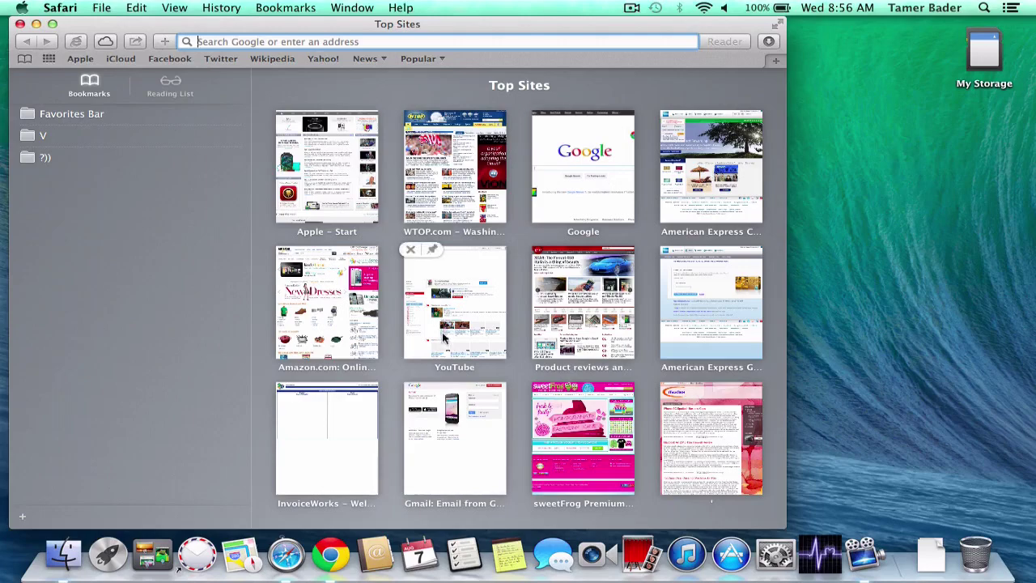
Open Google from Top Sites and try sharing the page through AirDrop, cancelling without sending it.
{"action": "left_click", "coordinate": [582, 184]}
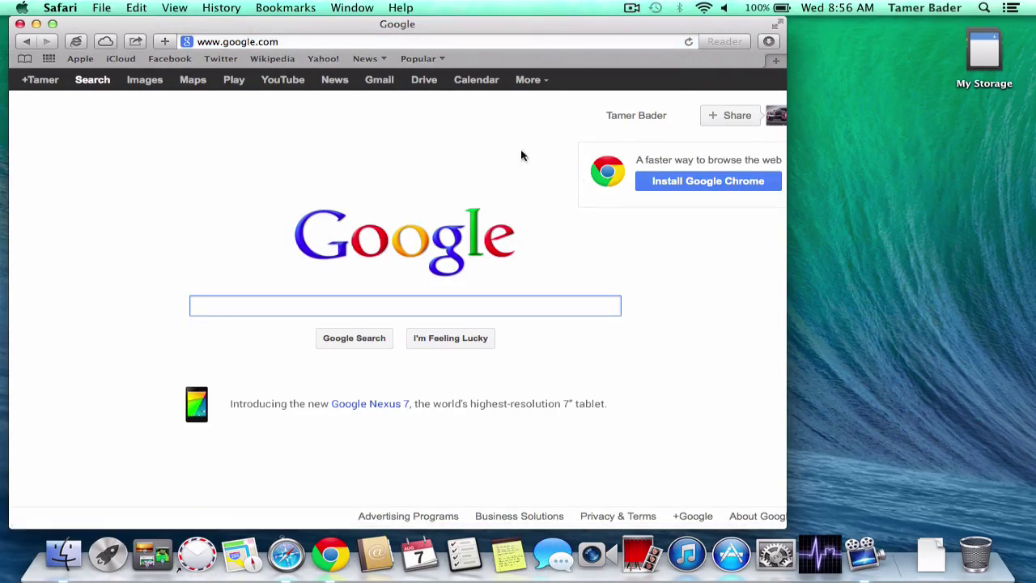
{"action": "left_click", "coordinate": [136, 41]}
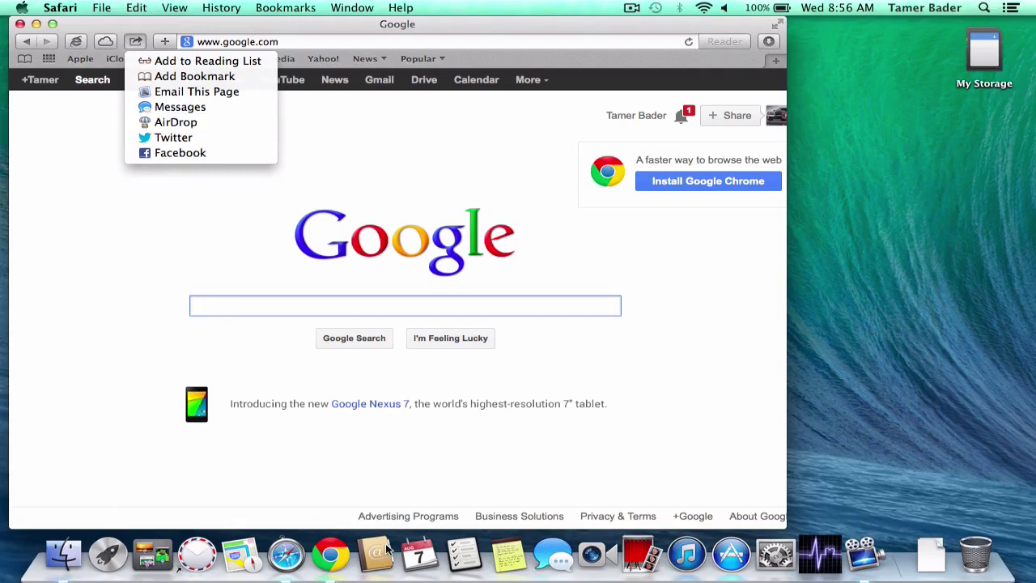
{"action": "left_click", "coordinate": [181, 122]}
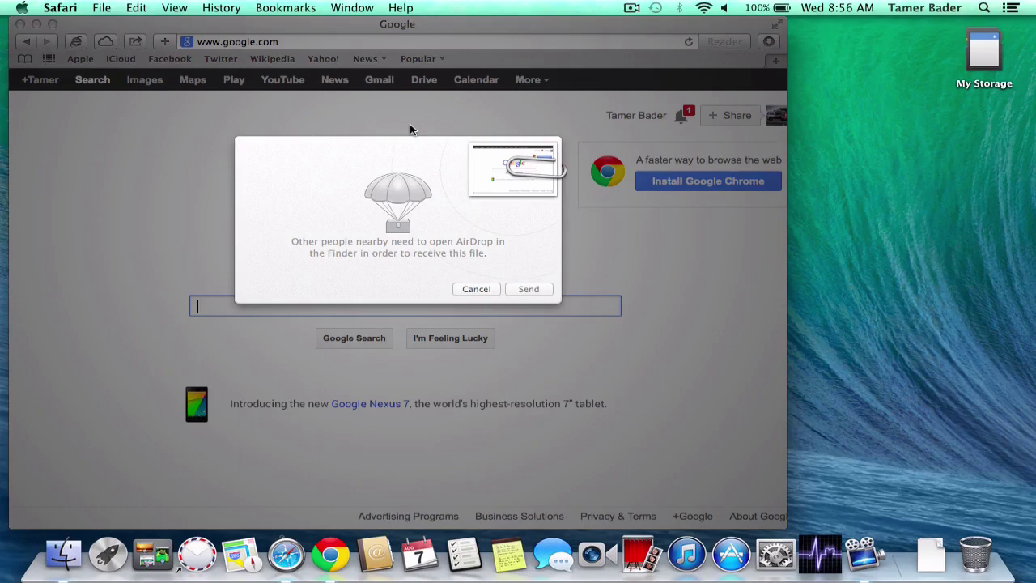
{"action": "left_click", "coordinate": [476, 289]}
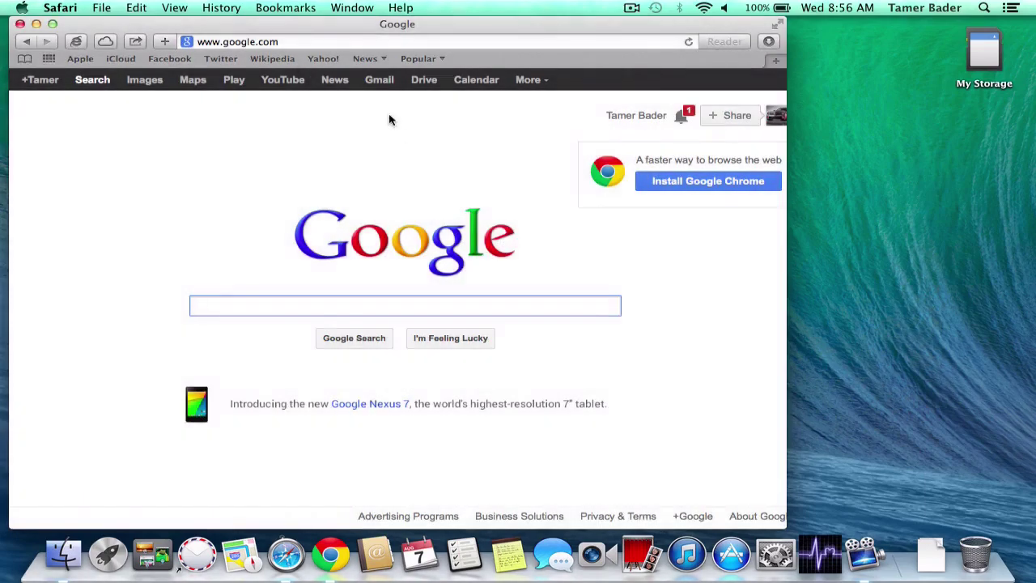
View the sharing options for the Google page in Safari, dismiss them and quit Safari.
{"action": "left_click", "coordinate": [136, 42]}
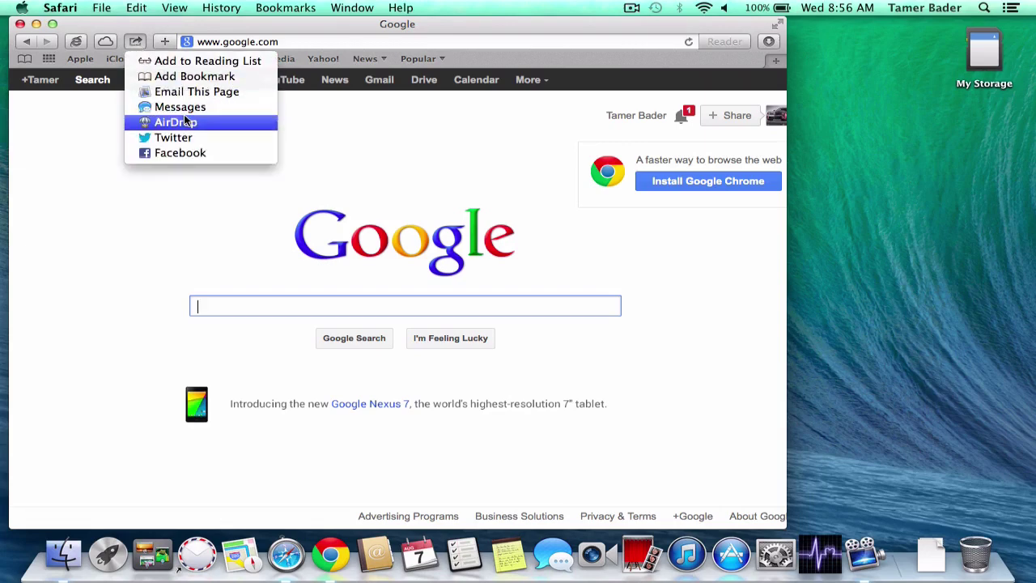
{"action": "left_click", "coordinate": [569, 106]}
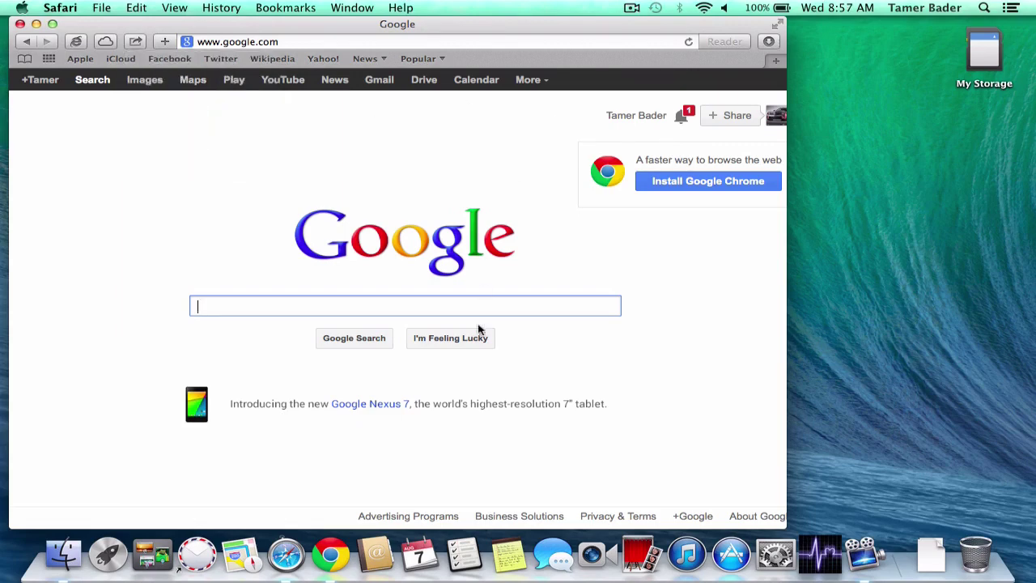
{"action": "left_click", "coordinate": [59, 7]}
{"action": "left_click", "coordinate": [141, 193]}
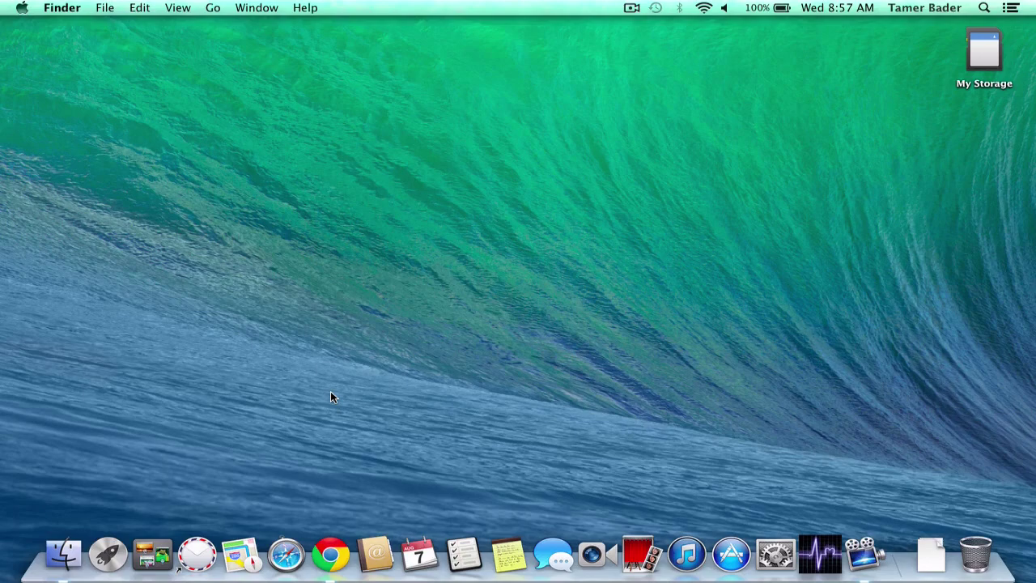
Open and close Launchpad over the desktop several times to examine its transition animation, ending with Launchpad open.
{"action": "key", "text": "F4"}
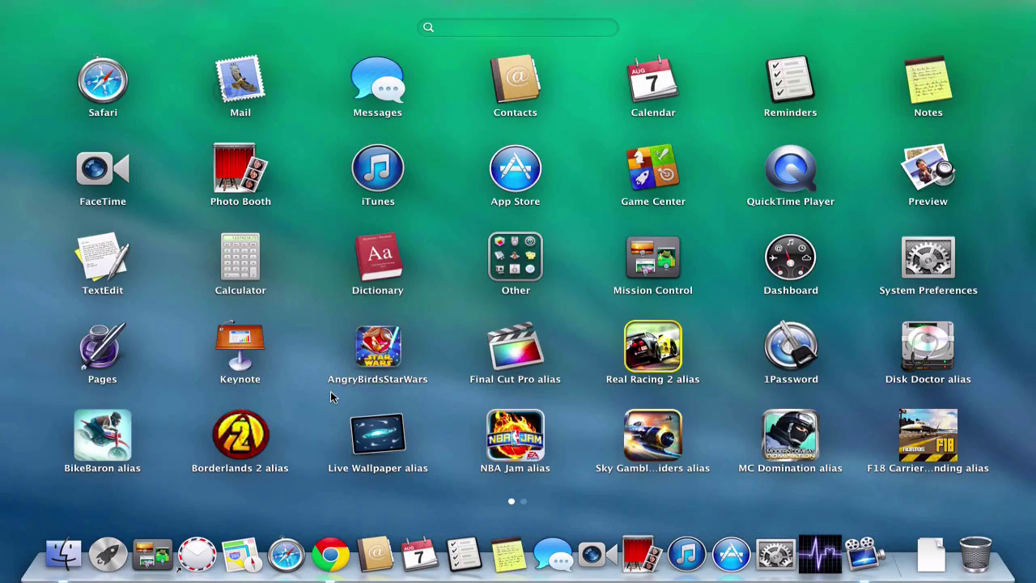
{"action": "key", "text": "F4"}
{"action": "key", "text": "F4"}
{"action": "key", "text": "F4"}
{"action": "key", "text": "F4"}
{"action": "key", "text": "F4"}
{"action": "key", "text": "F4"}
{"action": "key", "text": "F4"}
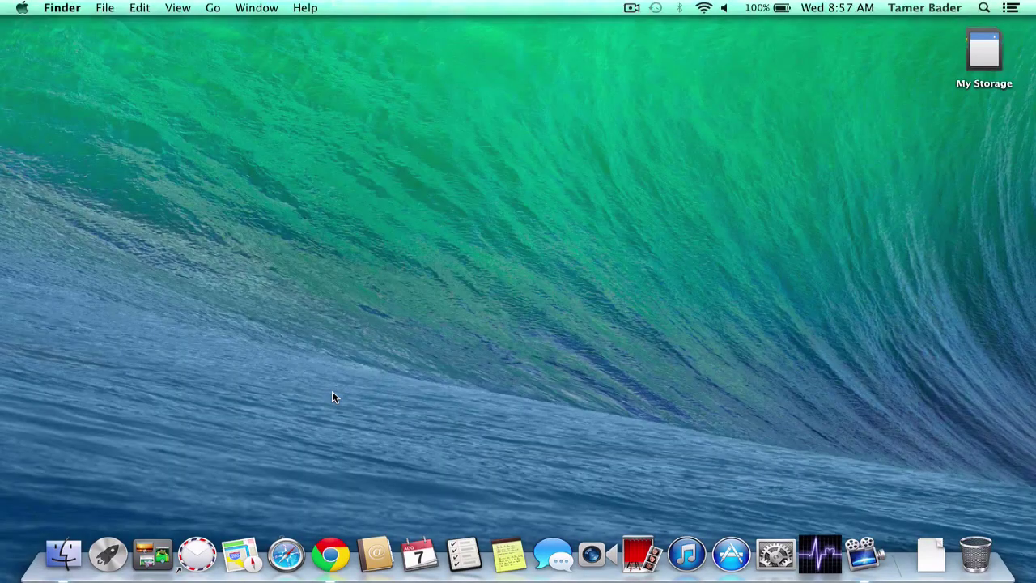
{"action": "key", "text": "F4"}
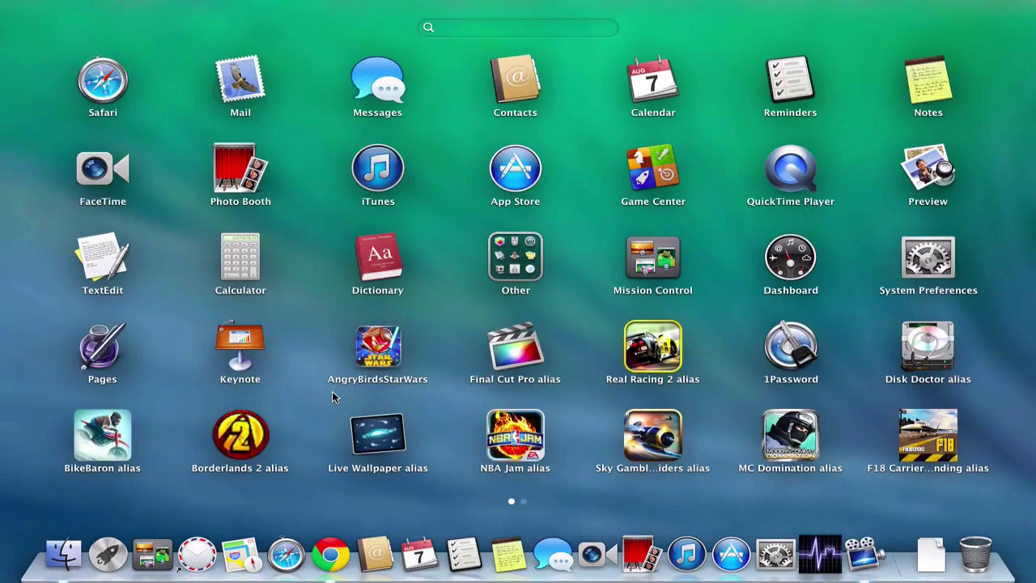
{"action": "key", "text": "F4"}
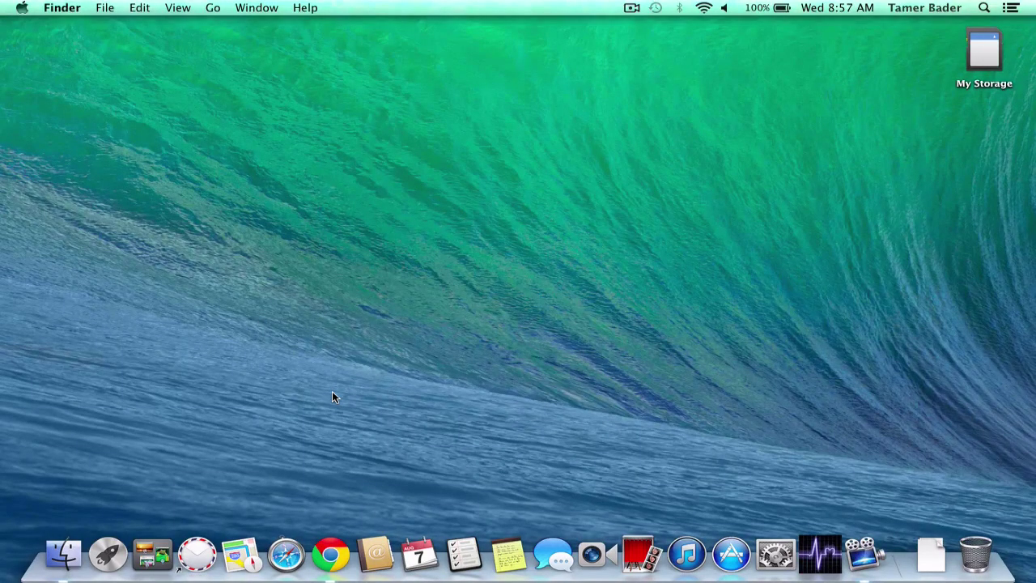
{"action": "key", "text": "F4"}
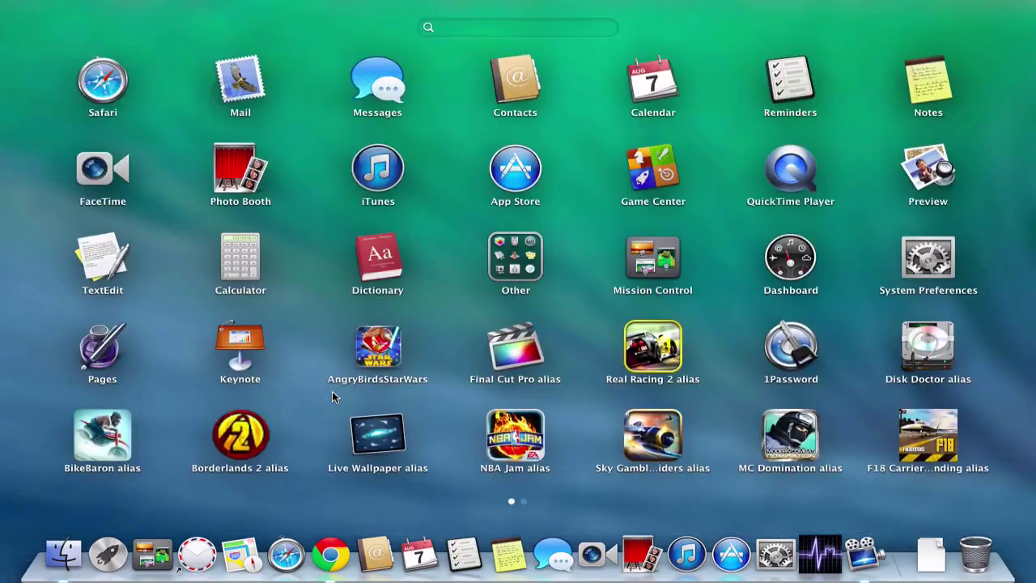
{"action": "key", "text": "F4"}
{"action": "key", "text": "F4"}
{"action": "key", "text": "F4"}
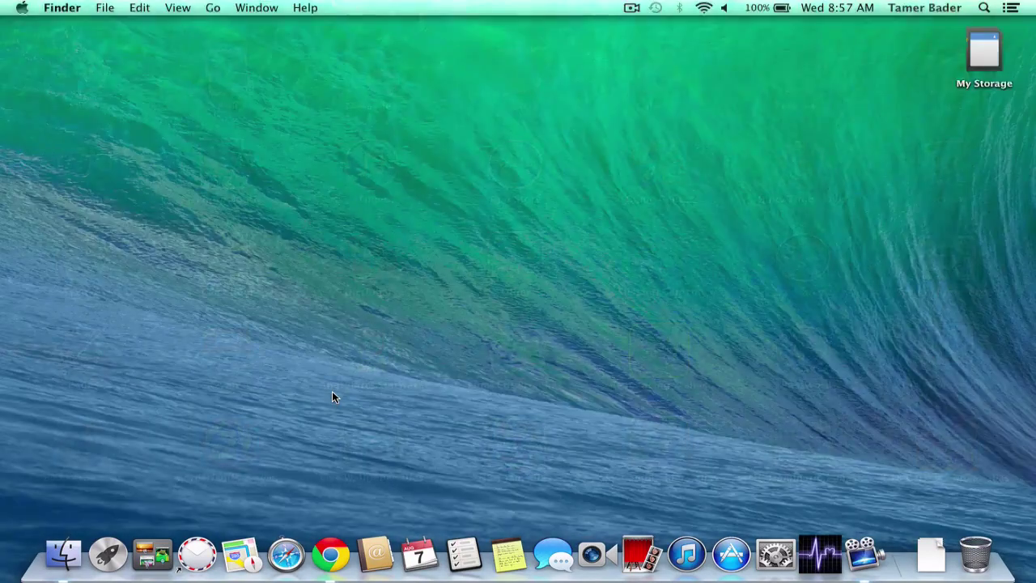
{"action": "key", "text": "F4"}
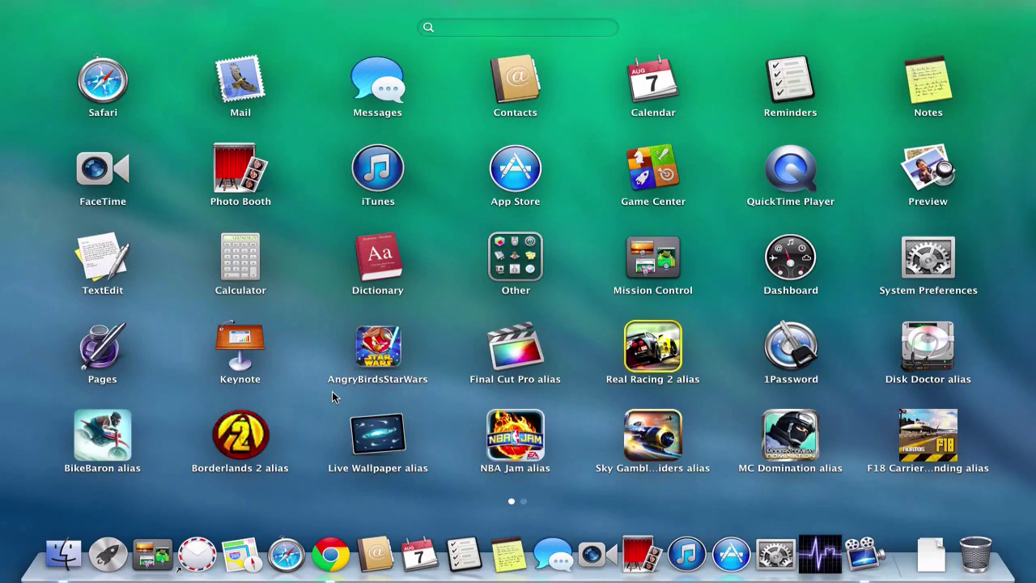
Flip back and forth between the two Launchpad pages to examine the paging, ending on the second page.
{"action": "scroll", "coordinate": [332, 391], "scroll_direction": "right", "scroll_amount": 3}
{"action": "scroll", "coordinate": [332, 391], "scroll_direction": "left", "scroll_amount": 3}
{"action": "scroll", "coordinate": [332, 391], "scroll_direction": "right", "scroll_amount": 3}
{"action": "scroll", "coordinate": [332, 391], "scroll_direction": "left", "scroll_amount": 3}
{"action": "scroll", "coordinate": [332, 390], "scroll_direction": "right", "scroll_amount": 3}
{"action": "scroll", "coordinate": [332, 391], "scroll_direction": "left", "scroll_amount": 3}
{"action": "scroll", "coordinate": [331, 391], "scroll_direction": "right", "scroll_amount": 3}
{"action": "scroll", "coordinate": [332, 391], "scroll_direction": "left", "scroll_amount": 3}
{"action": "scroll", "coordinate": [332, 391], "scroll_direction": "right", "scroll_amount": 3}
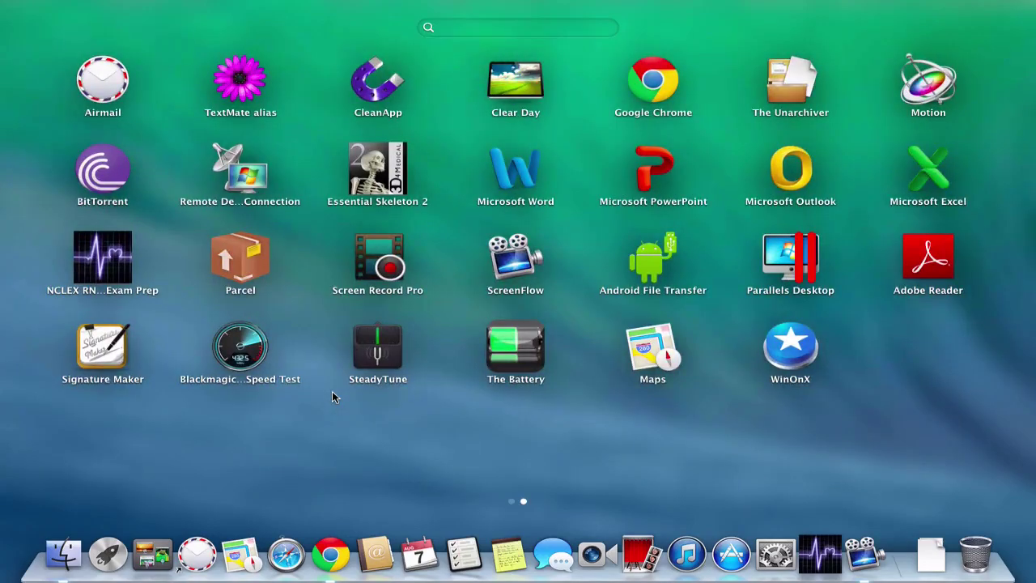
Switch between Launchpad, the desktop and Mission Control, and view both Launchpad pages, ending on the first page.
{"action": "key", "text": "Escape"}
{"action": "key", "text": "F4"}
{"action": "key", "text": "ctrl+Up"}
{"action": "key", "text": "ctrl+Up"}
{"action": "key", "text": "F4"}
{"action": "key", "text": "Escape"}
{"action": "key", "text": "F4"}
{"action": "scroll", "coordinate": [332, 391], "scroll_direction": "left", "scroll_amount": 3}
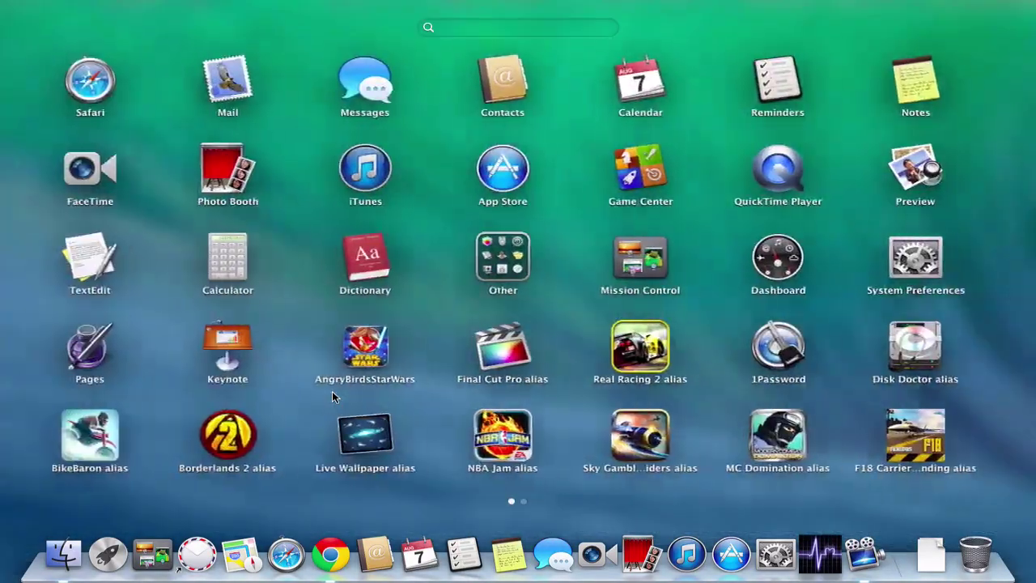
{"action": "scroll", "coordinate": [332, 391], "scroll_direction": "right", "scroll_amount": 2}
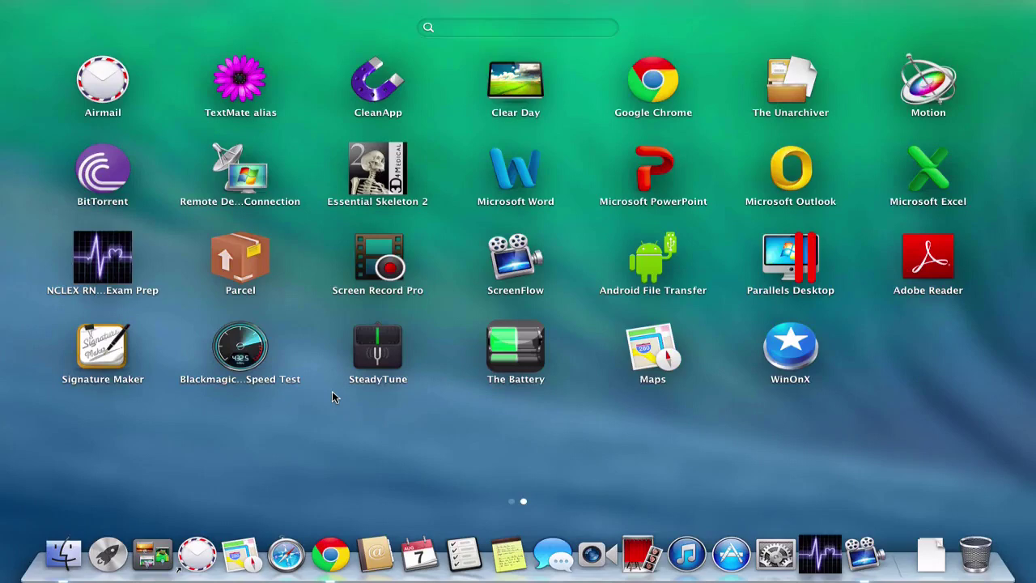
{"action": "scroll", "coordinate": [331, 392], "scroll_direction": "left", "scroll_amount": 3}
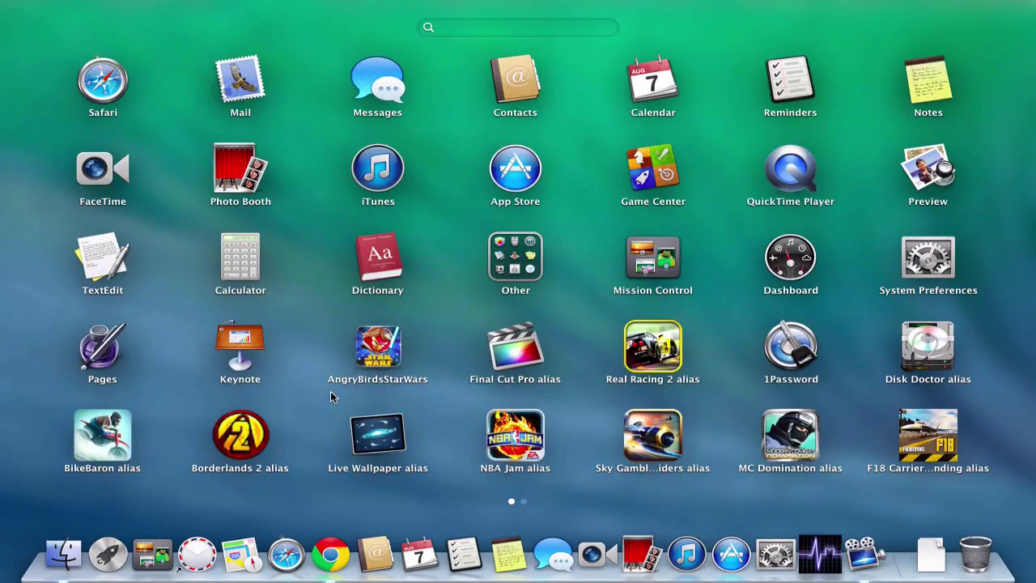
Close and reopen Launchpad, return to the desktop and briefly show Mission Control.
{"action": "key", "text": "F4"}
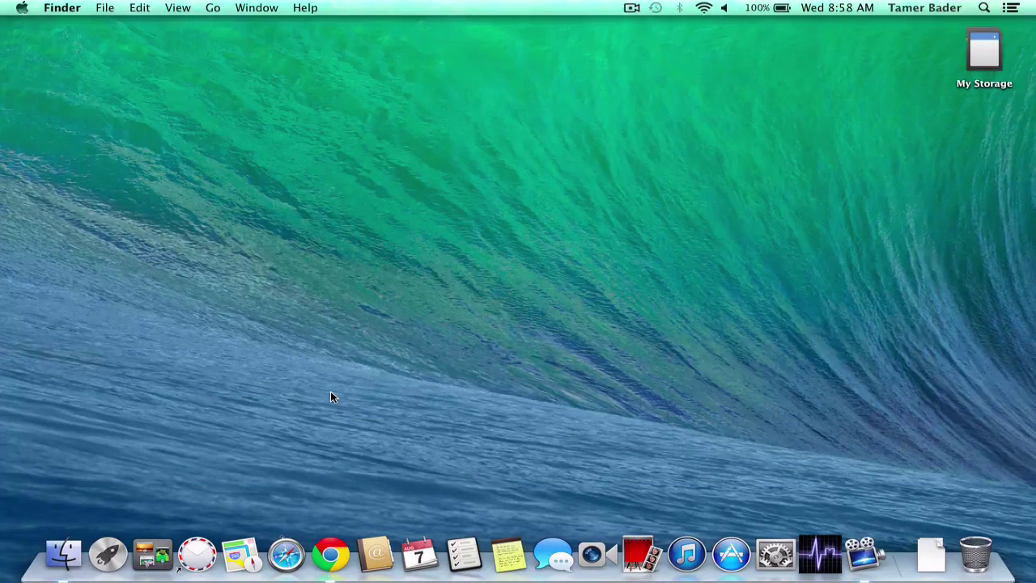
{"action": "key", "text": "F4"}
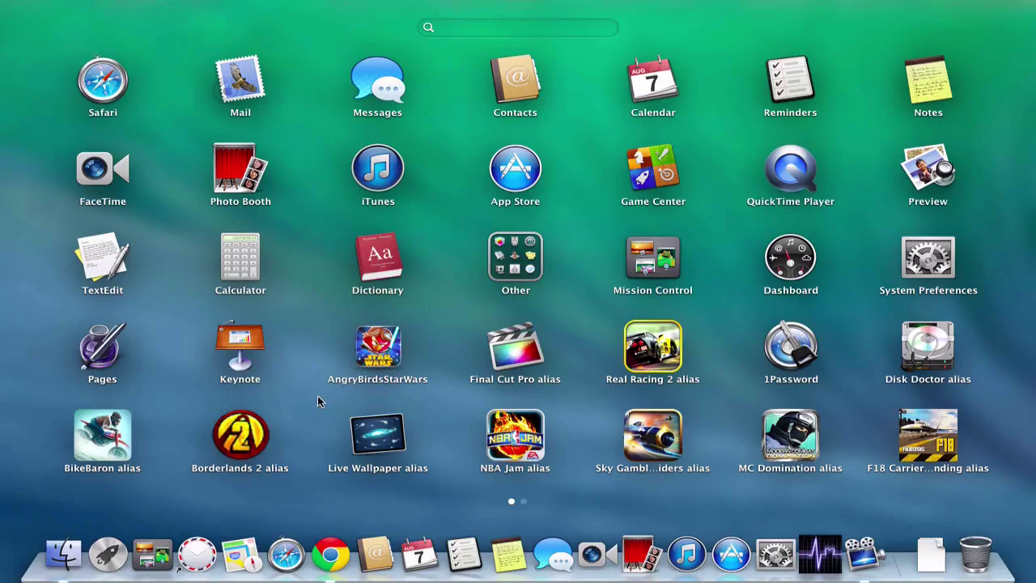
{"action": "key", "text": "F4"}
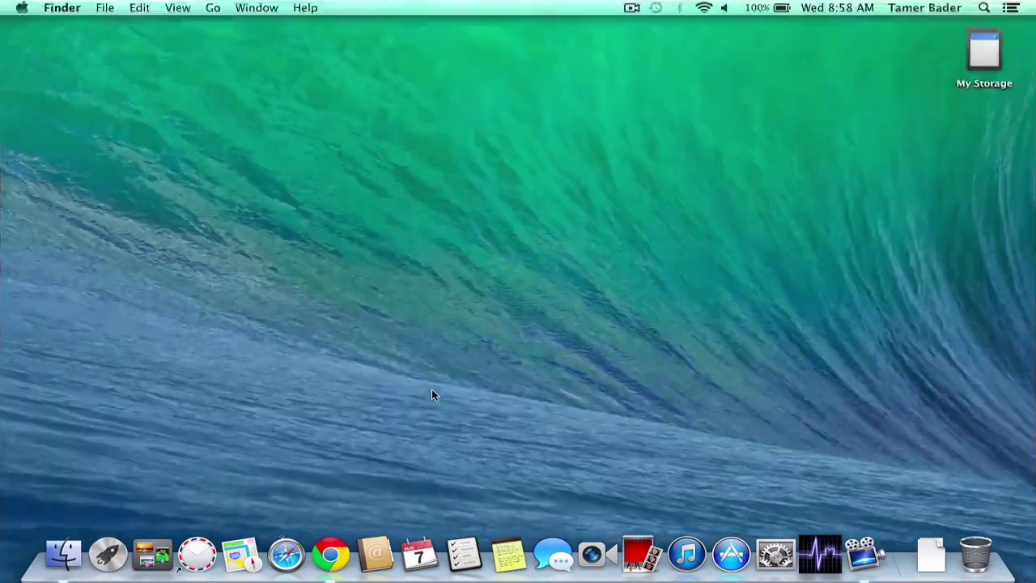
{"action": "key", "text": "F3"}
{"action": "key", "text": "F3"}
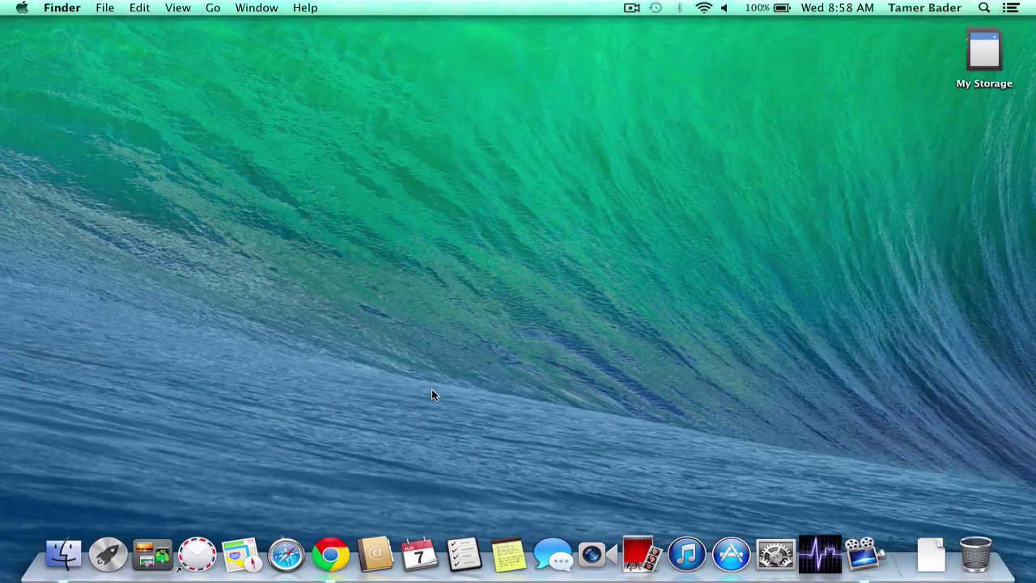
View the user-switching options and the system's log-out option, dismissing both without choosing anything.
{"action": "left_click", "coordinate": [913, 10]}
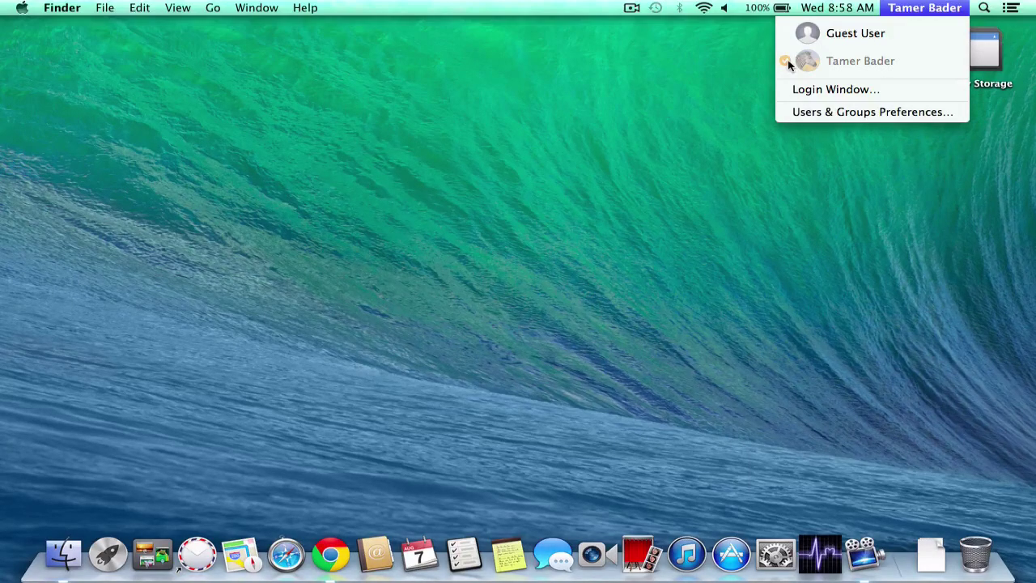
{"action": "left_click", "coordinate": [822, 41]}
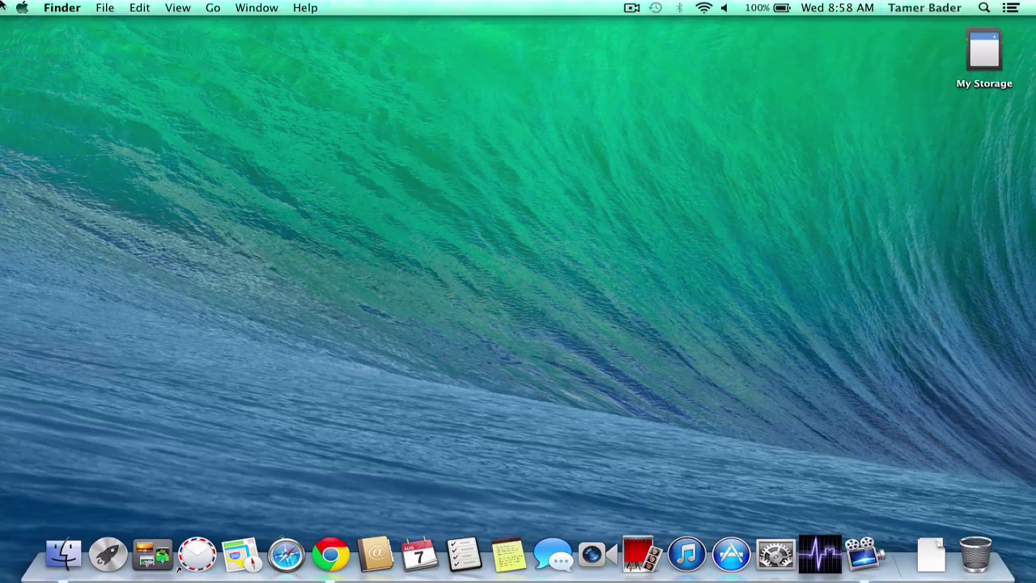
{"action": "left_click", "coordinate": [21, 7]}
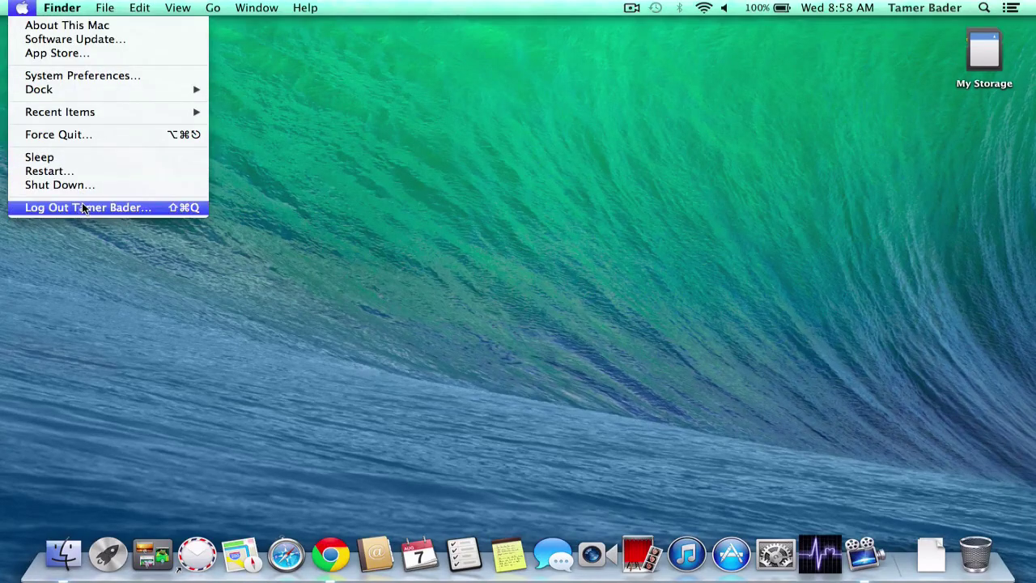
{"action": "left_click", "coordinate": [241, 195]}
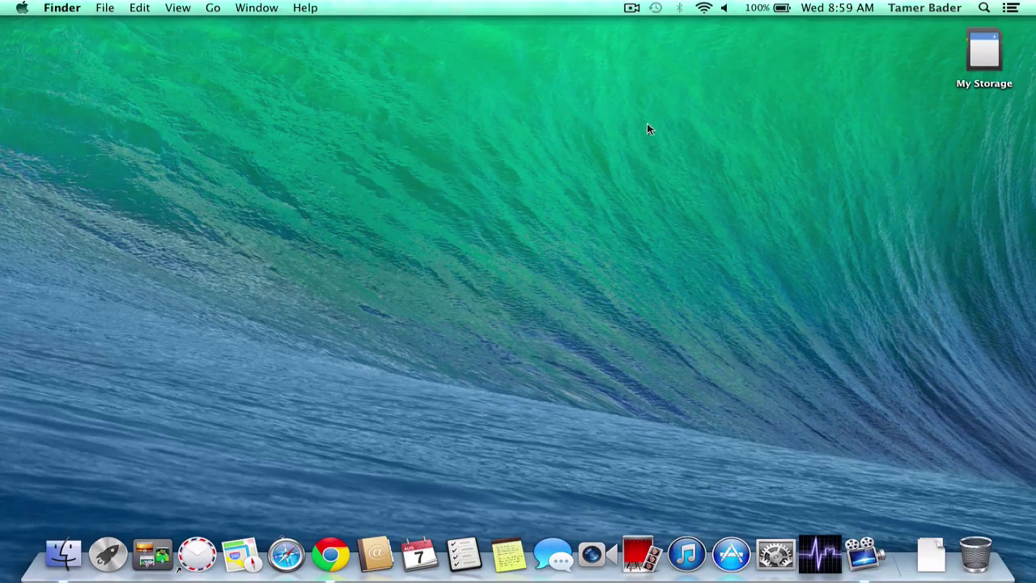
Open Activity Monitor from Launchpad's Other folder and show the Energy usage of applications.
{"action": "key", "text": "F4"}
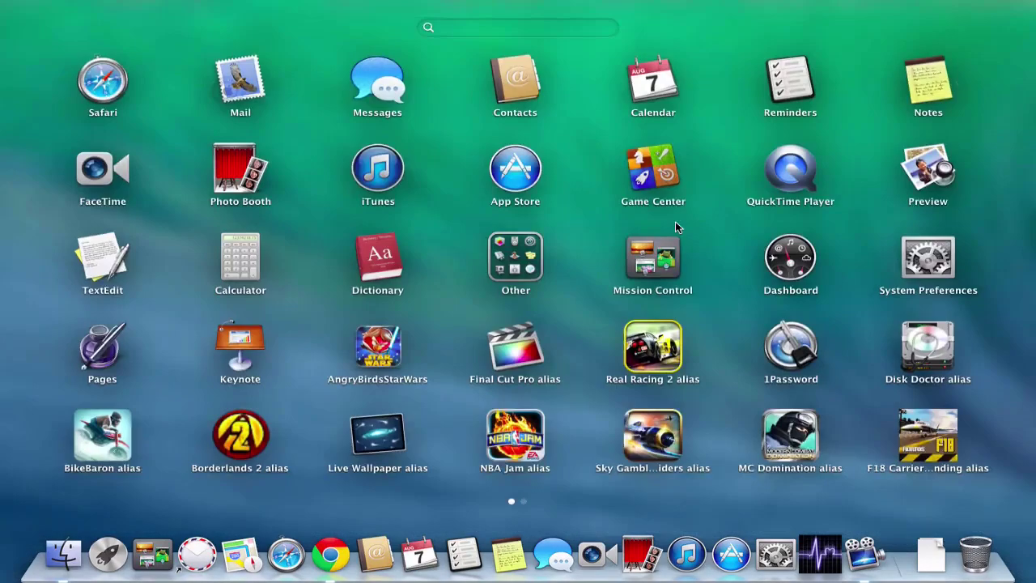
{"action": "left_click", "coordinate": [515, 253]}
{"action": "left_click", "coordinate": [671, 285]}
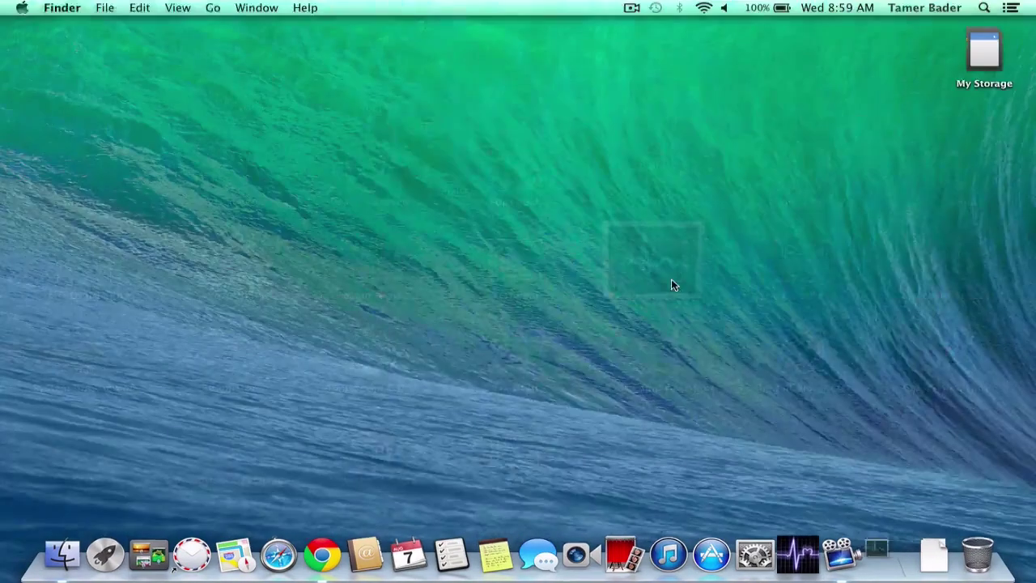
{"action": "left_click_drag", "start_coordinate": [671, 111], "coordinate": [578, 94]}
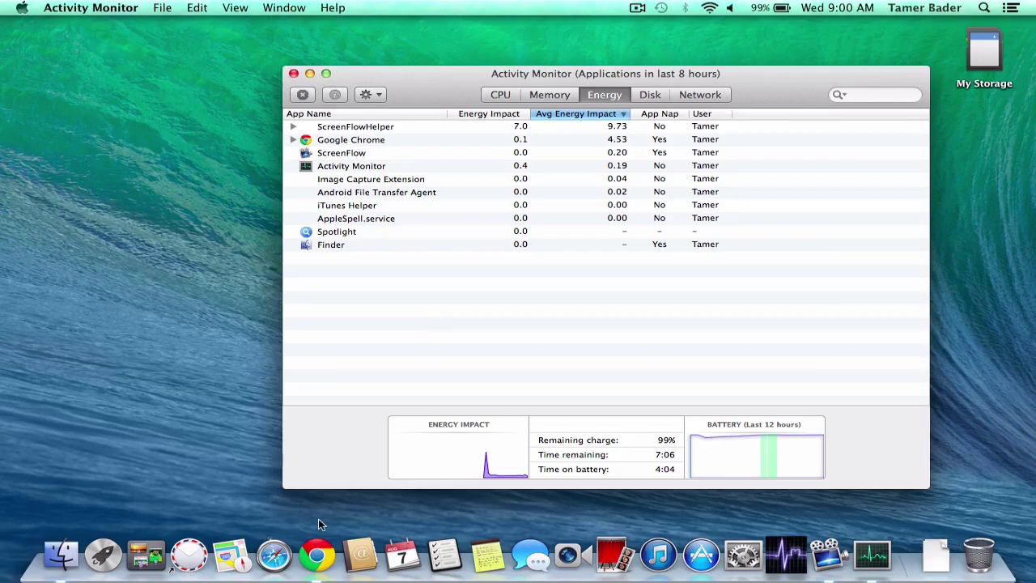
Open Google in Chrome and an All My Files window in Finder, returning to Activity Monitor each time to check energy impact.
{"action": "left_click", "coordinate": [314, 559]}
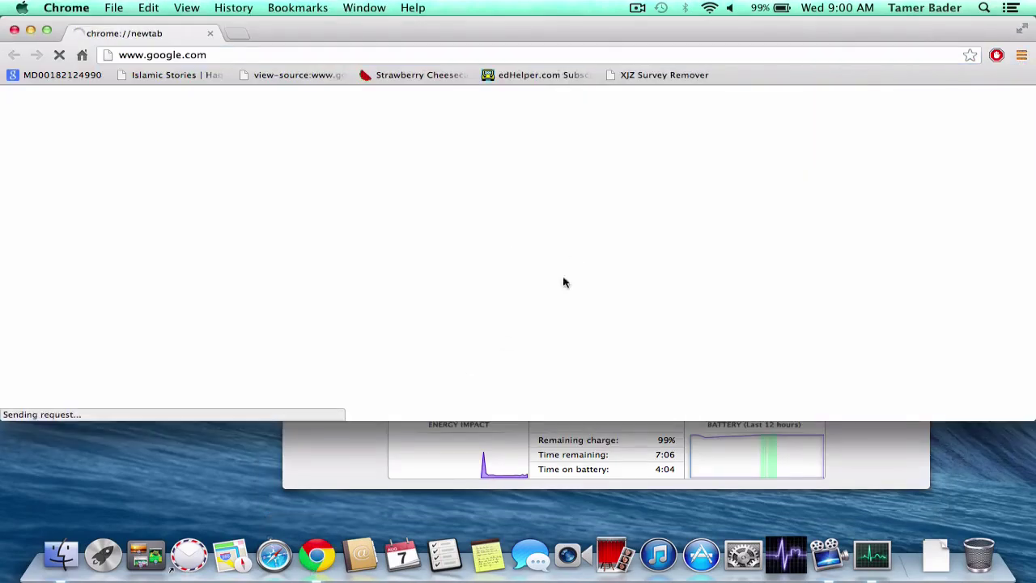
{"action": "left_click", "coordinate": [362, 440]}
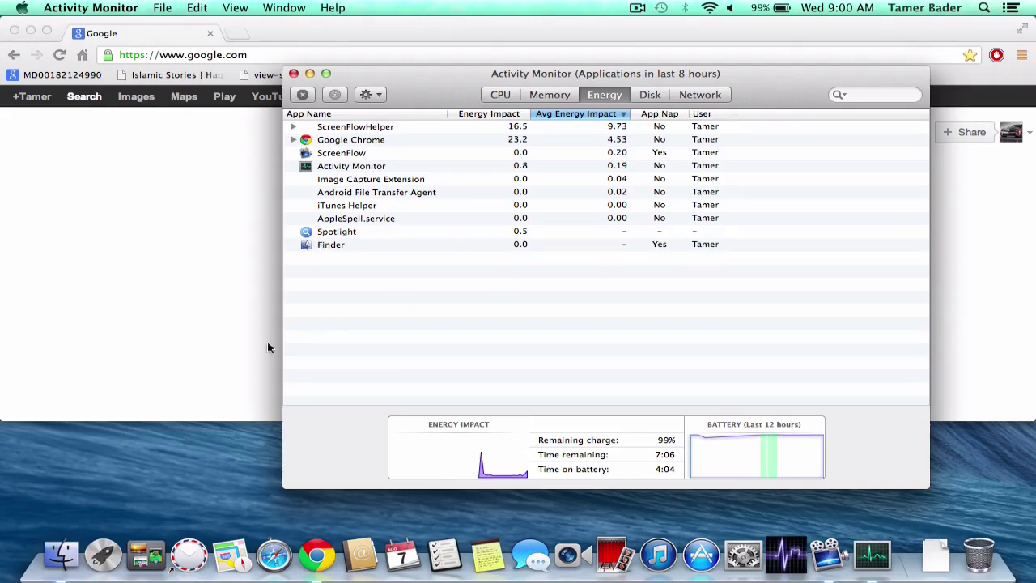
{"action": "left_click", "coordinate": [59, 557]}
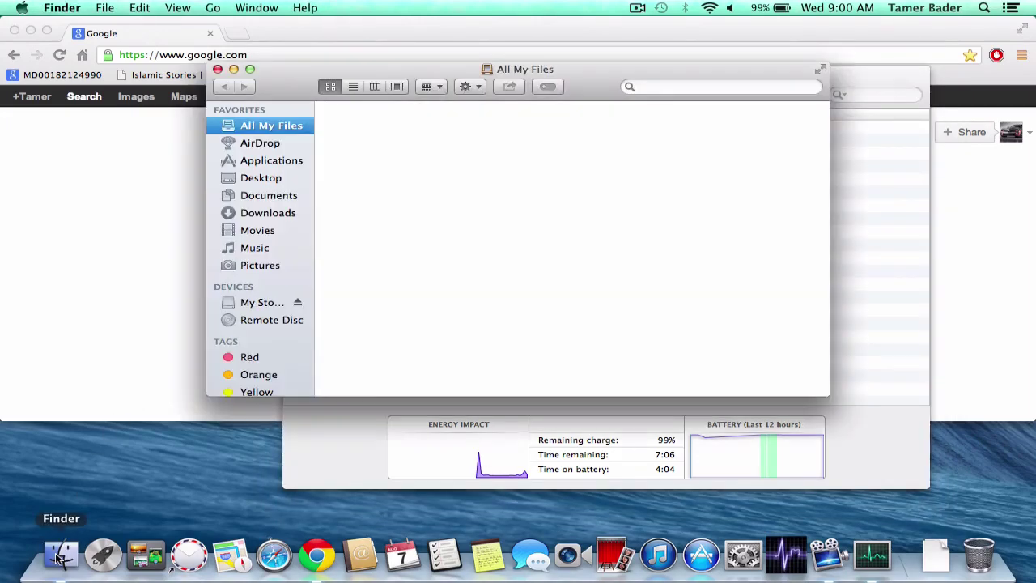
{"action": "left_click_drag", "start_coordinate": [436, 77], "coordinate": [204, 145]}
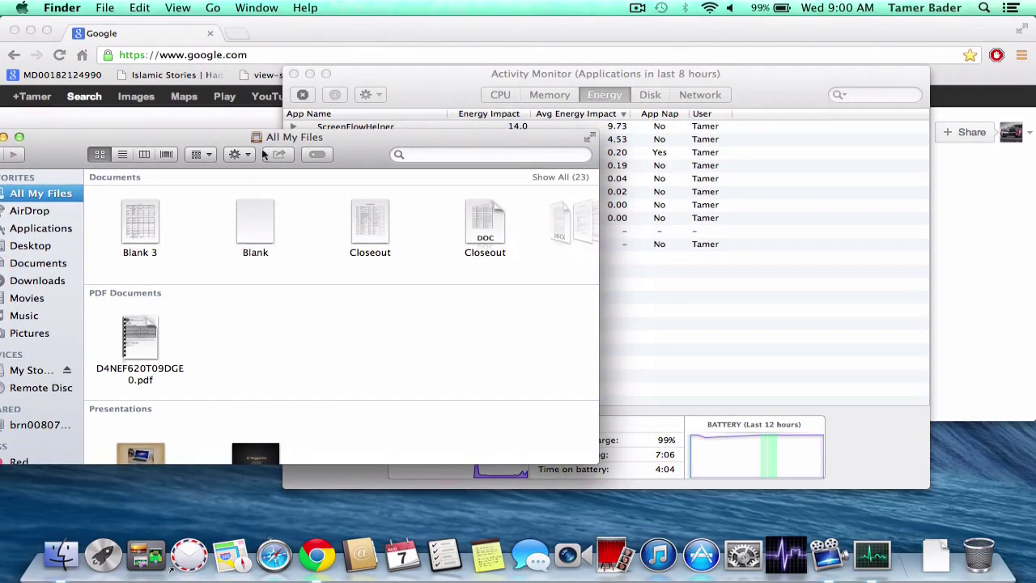
{"action": "left_click", "coordinate": [647, 255]}
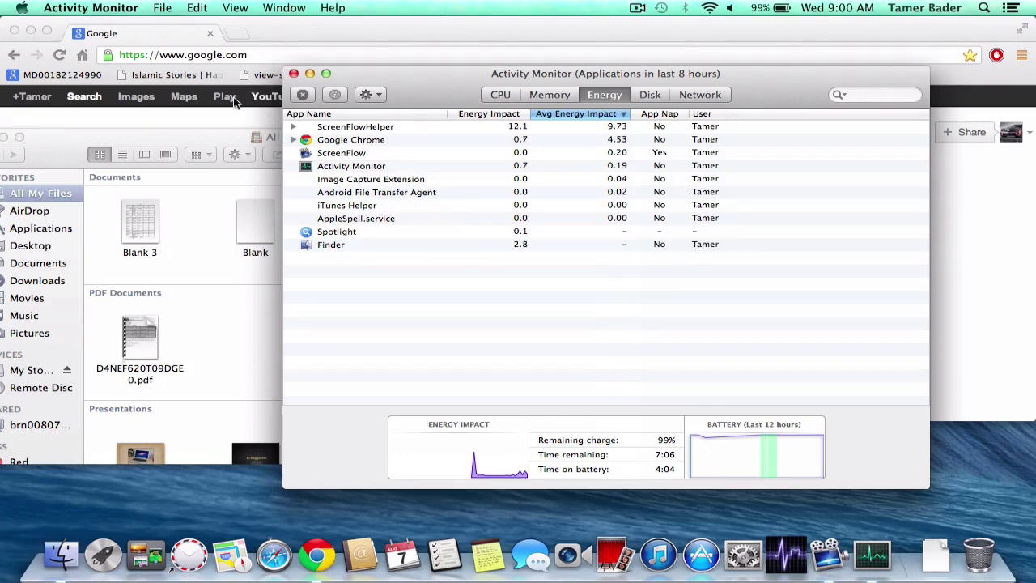
Clear the desktop of the Activity Monitor, Finder and Chrome windows.
{"action": "left_click", "coordinate": [293, 74]}
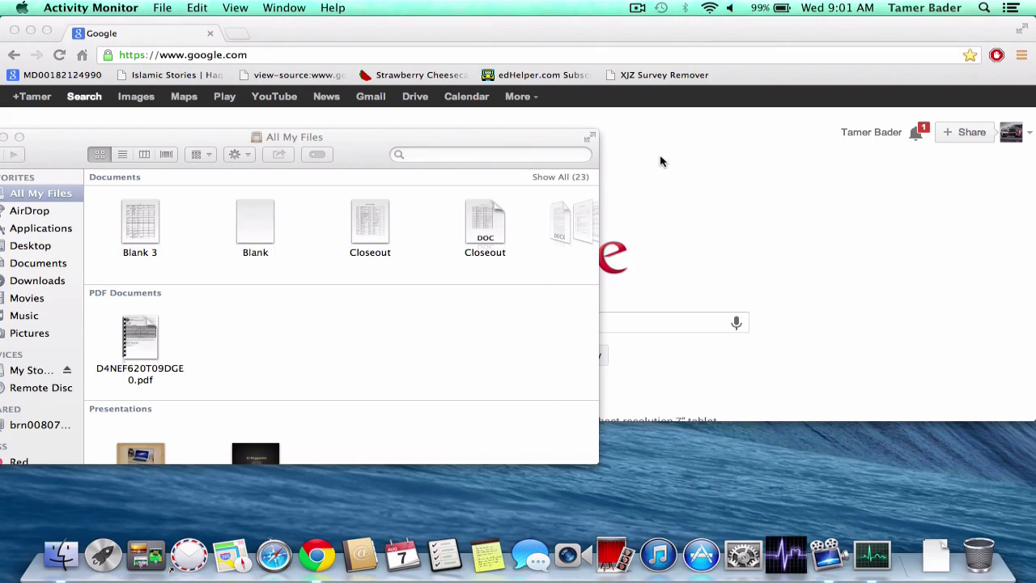
{"action": "left_click", "coordinate": [235, 154]}
{"action": "left_click", "coordinate": [287, 137]}
{"action": "left_click", "coordinate": [156, 160]}
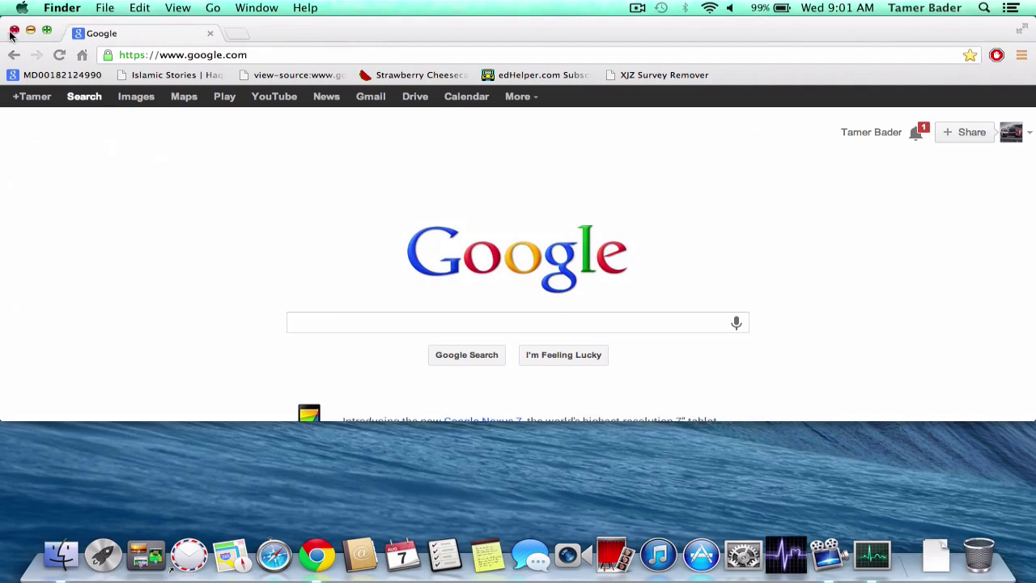
{"action": "key", "text": "super+alt+h"}
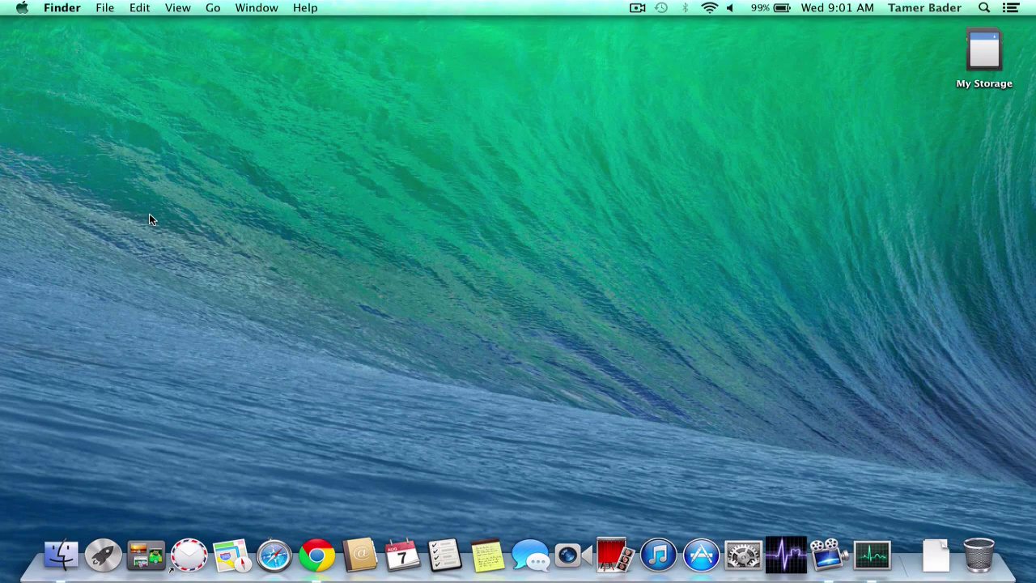
View the Dashboard widgets and return to the desktop.
{"action": "key", "text": "F12"}
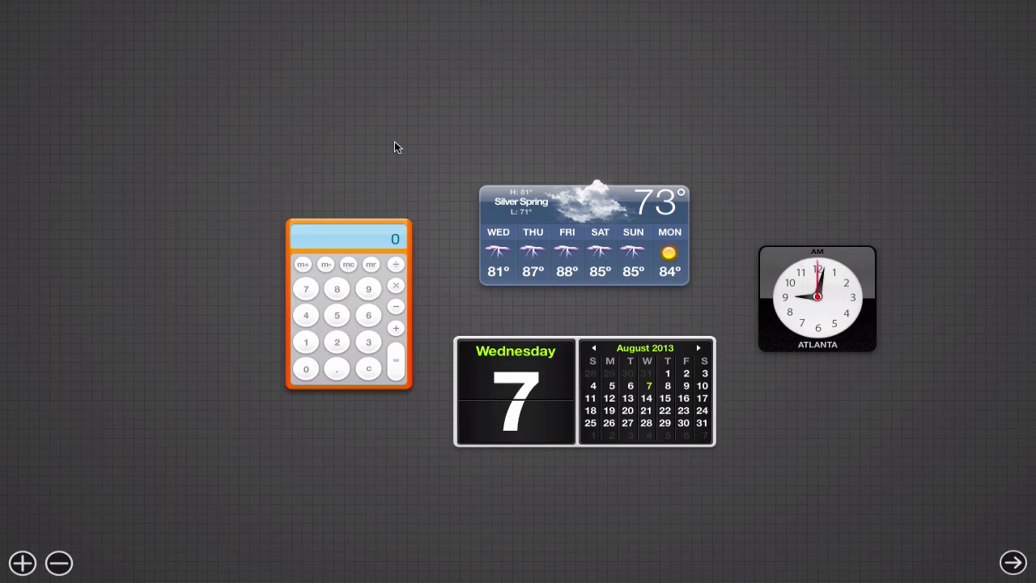
{"action": "key", "text": "F12"}
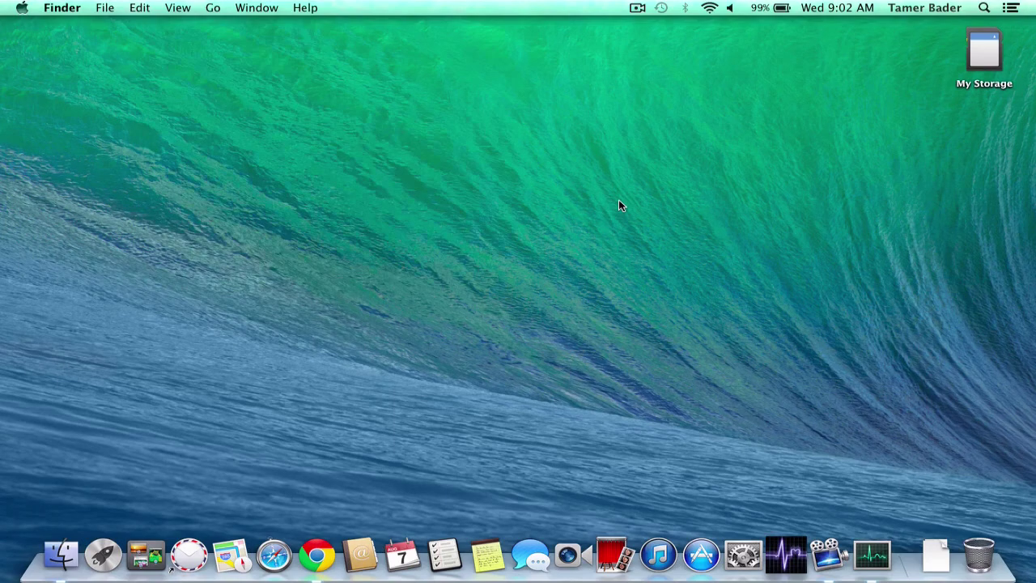
Open a Finder window, show the All Tags list, and close the window.
{"action": "left_click", "coordinate": [62, 554]}
{"action": "scroll", "coordinate": [202, 302], "scroll_direction": "down", "scroll_amount": 4}
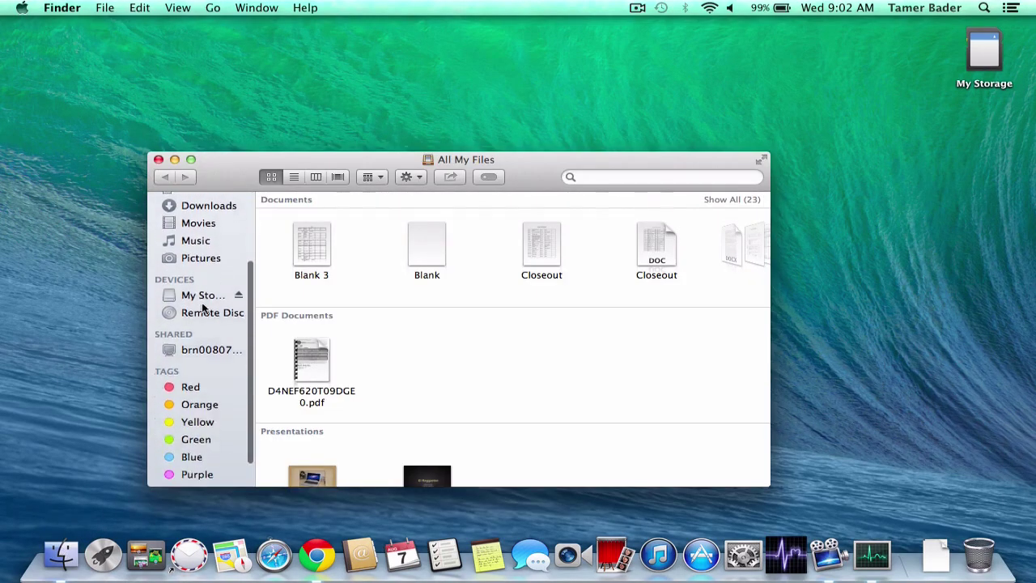
{"action": "scroll", "coordinate": [201, 302], "scroll_direction": "down", "scroll_amount": 2}
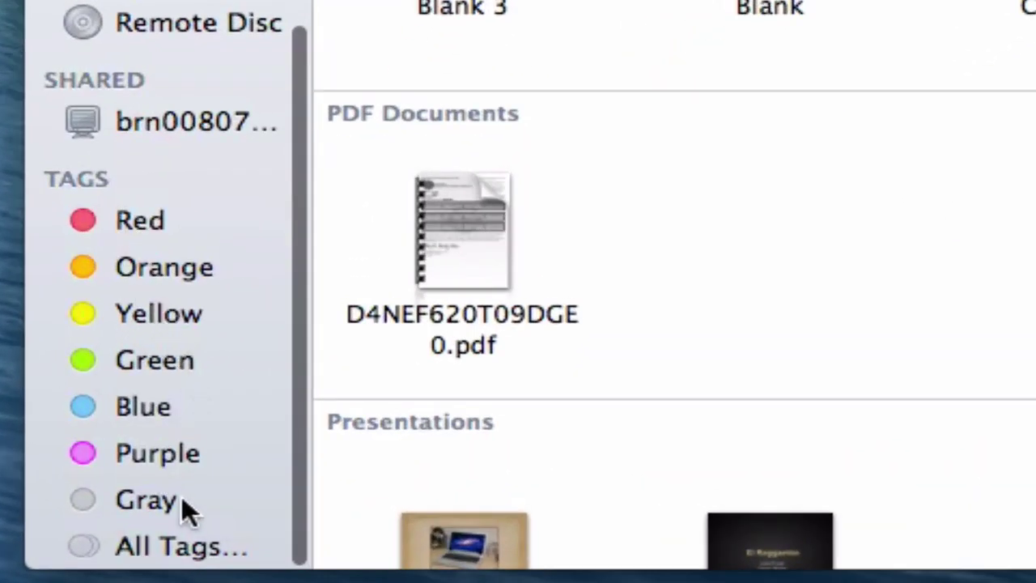
{"action": "left_click", "coordinate": [189, 548]}
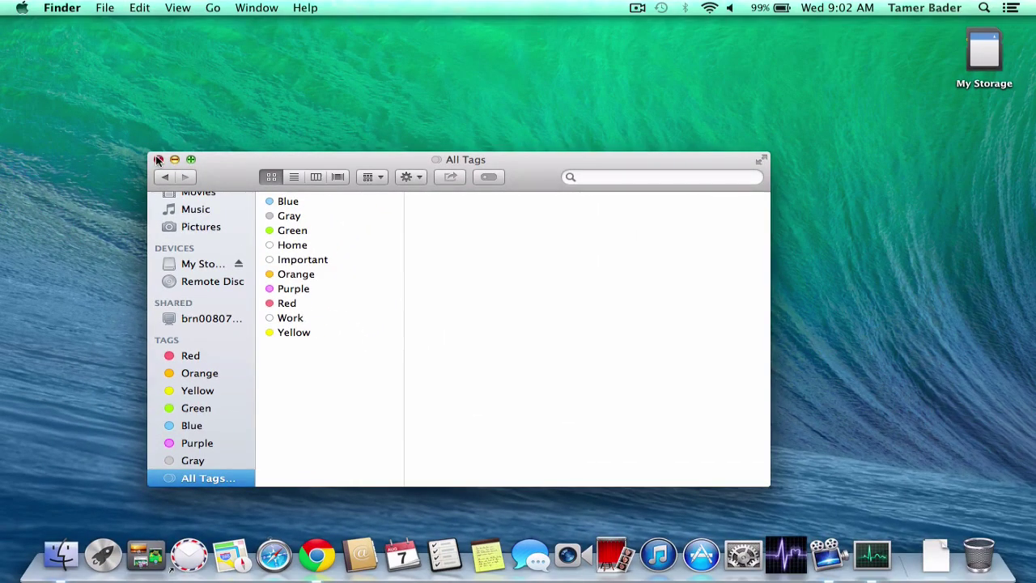
{"action": "left_click", "coordinate": [158, 159]}
Launch TextEdit from the main Launchpad screen and create a new document.
{"action": "key", "text": "F4"}
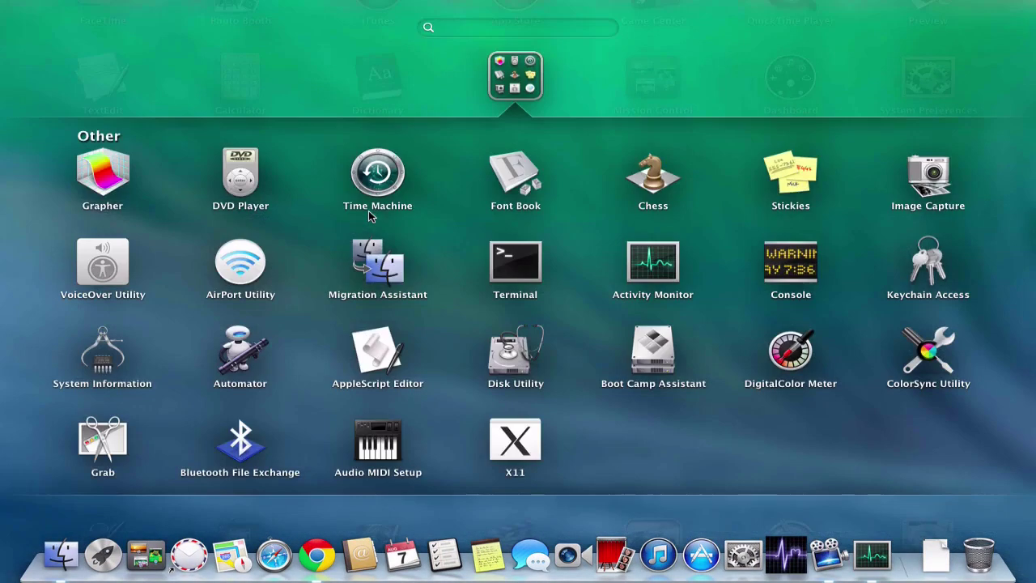
{"action": "left_click", "coordinate": [725, 9]}
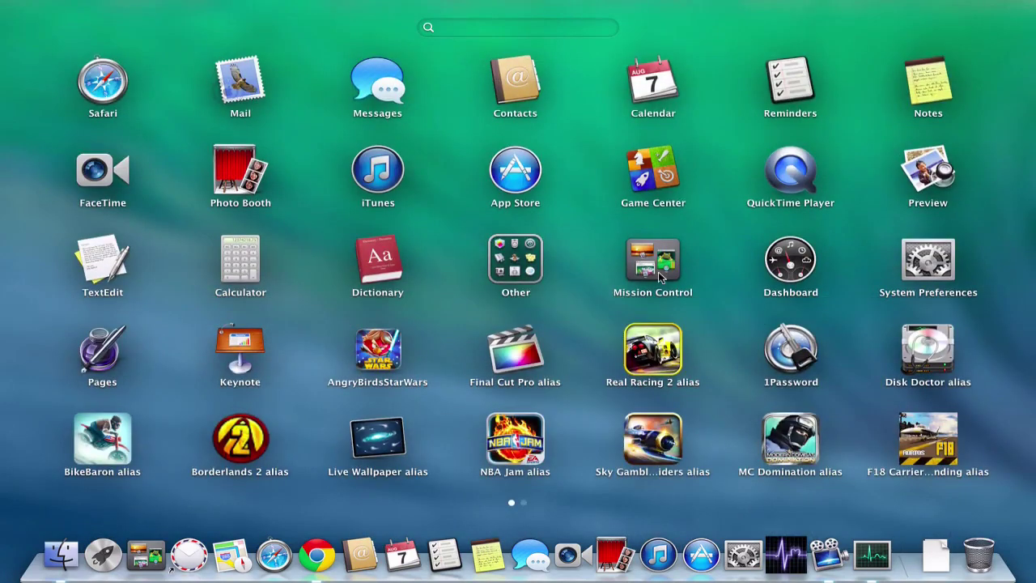
{"action": "left_click", "coordinate": [103, 258]}
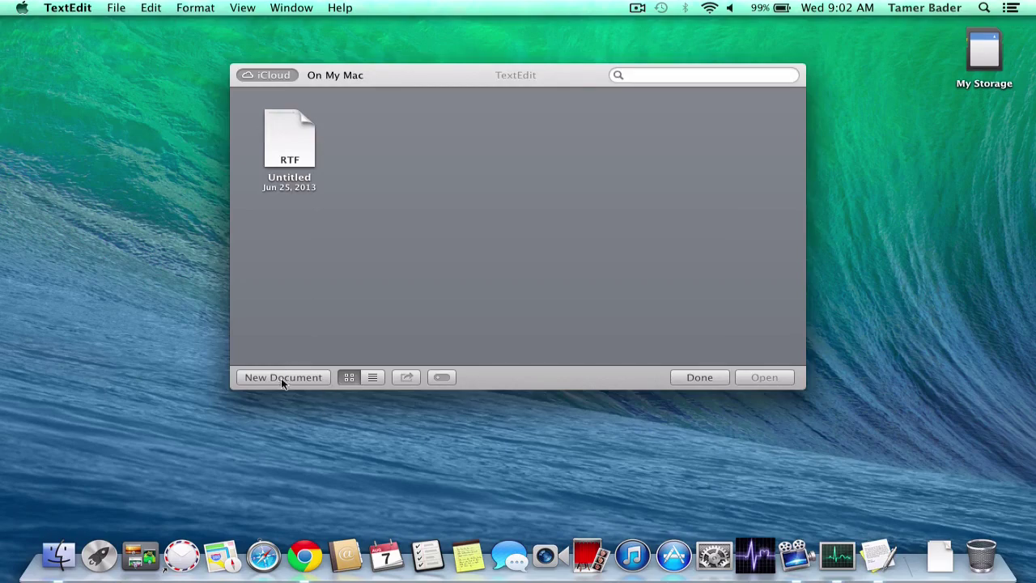
{"action": "left_click", "coordinate": [283, 378]}
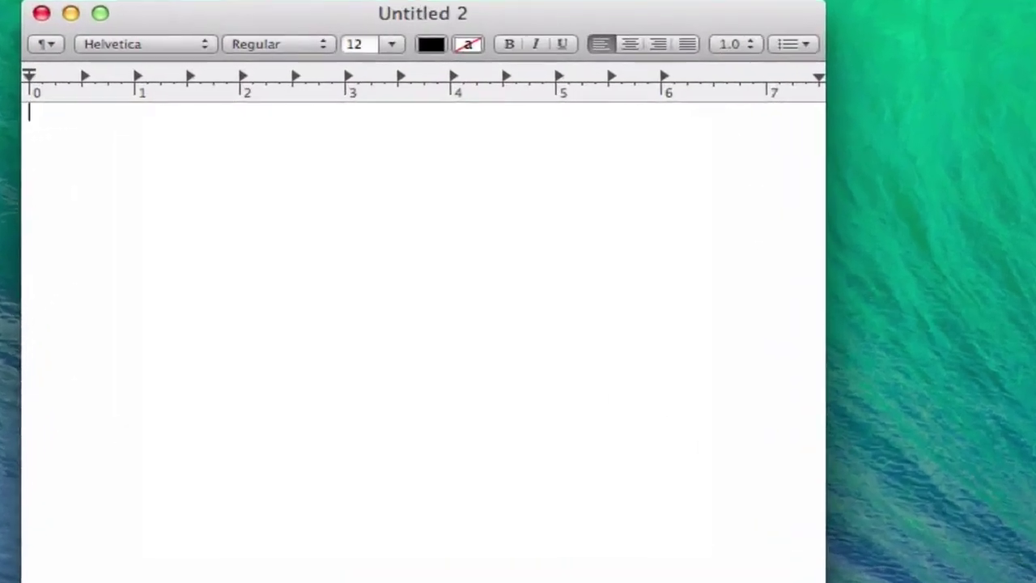
Enter the text "This is a test for Mac OSX Mavericks" in the blank document.
{"action": "type", "text": "This"}
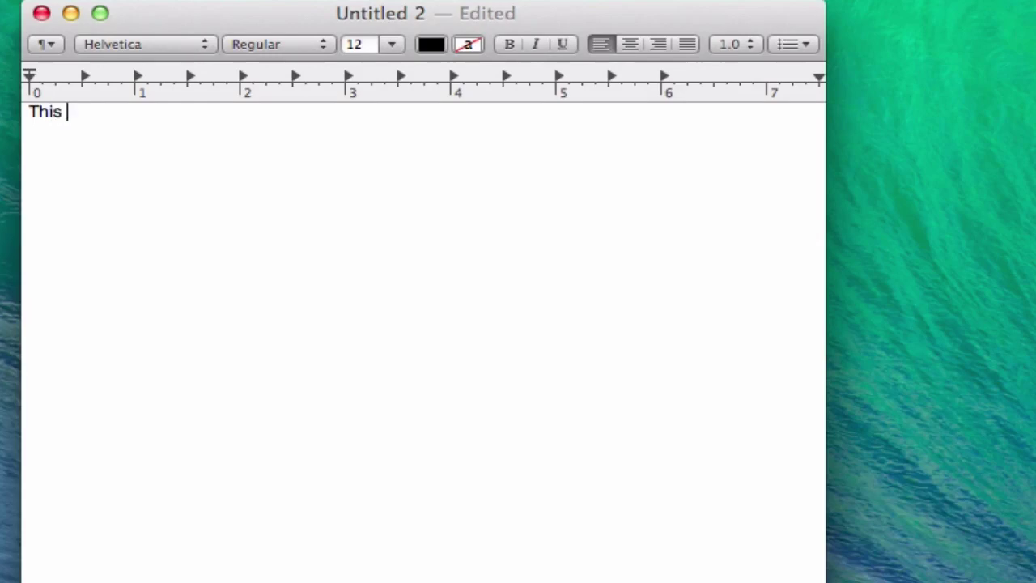
{"action": "type", "text": " is a te"}
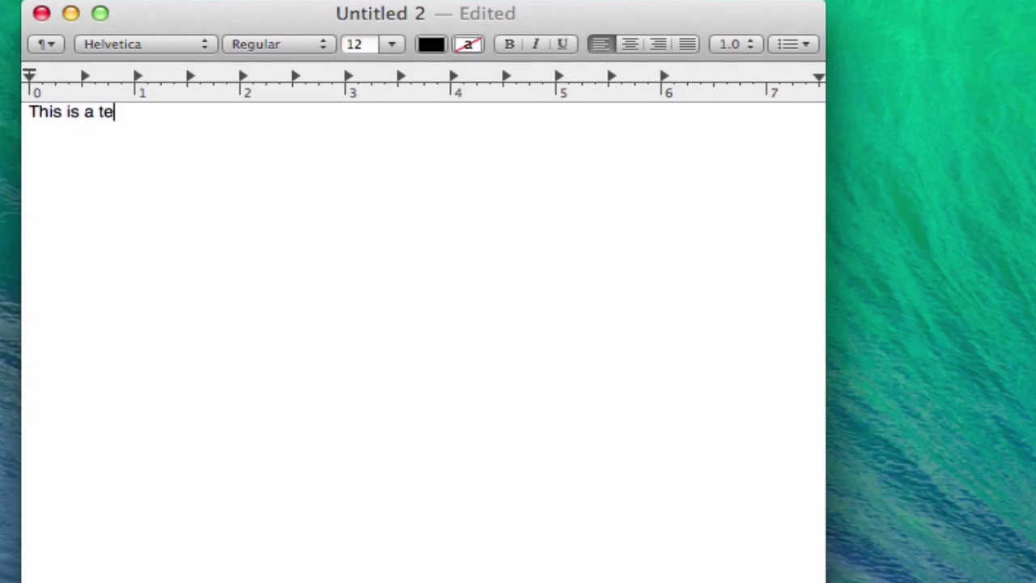
{"action": "type", "text": "st for Mac Os"}
{"action": "key", "text": "BackSpace"}
{"action": "key", "text": "BackSpace"}
{"action": "type", "text": "SX Maverix"}
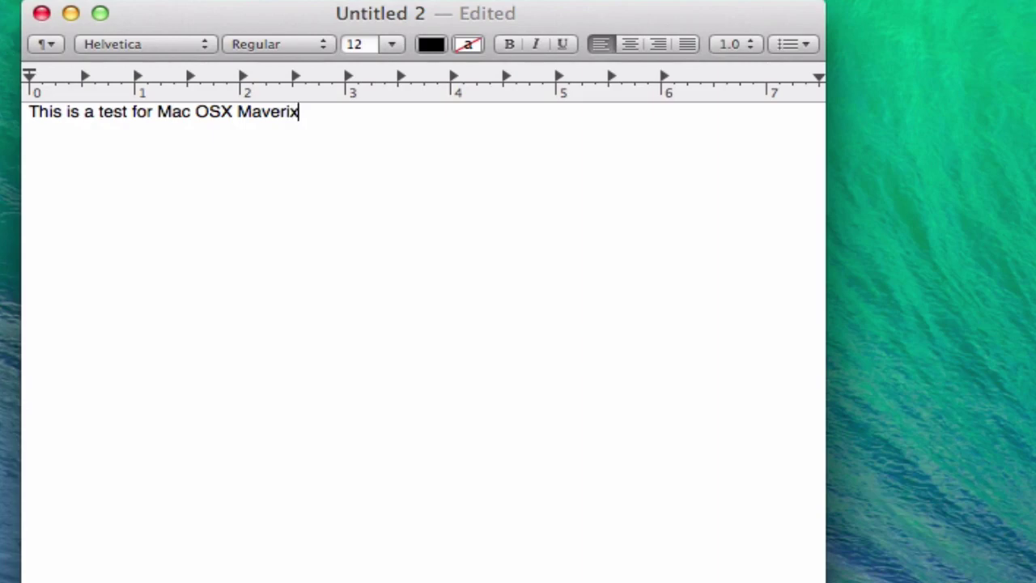
{"action": "key", "text": "BackSpace"}
{"action": "type", "text": "cks"}
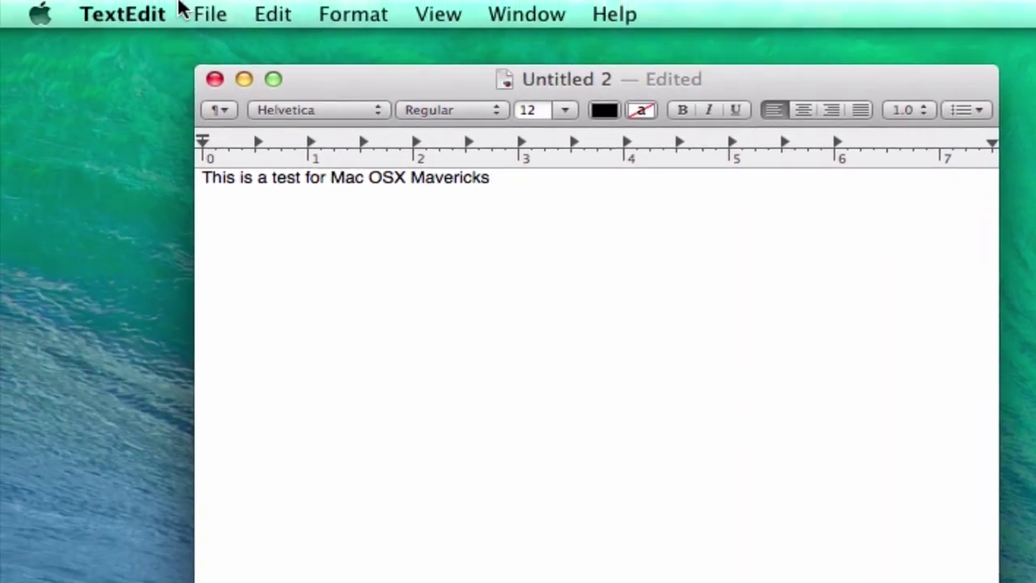
Bring up the save options for the document and look through the available storage locations and tags.
{"action": "left_click", "coordinate": [228, 10]}
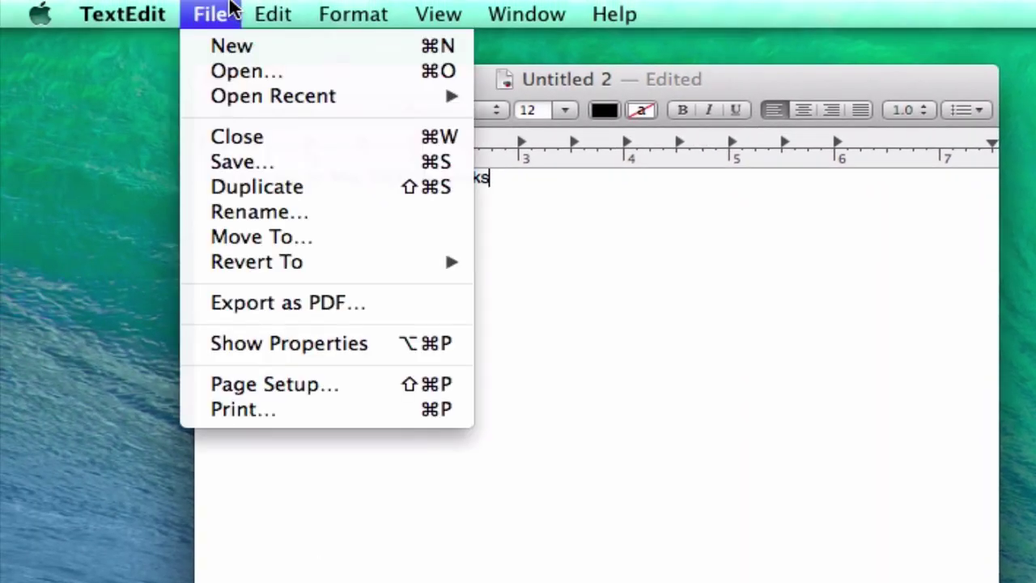
{"action": "left_click", "coordinate": [335, 162]}
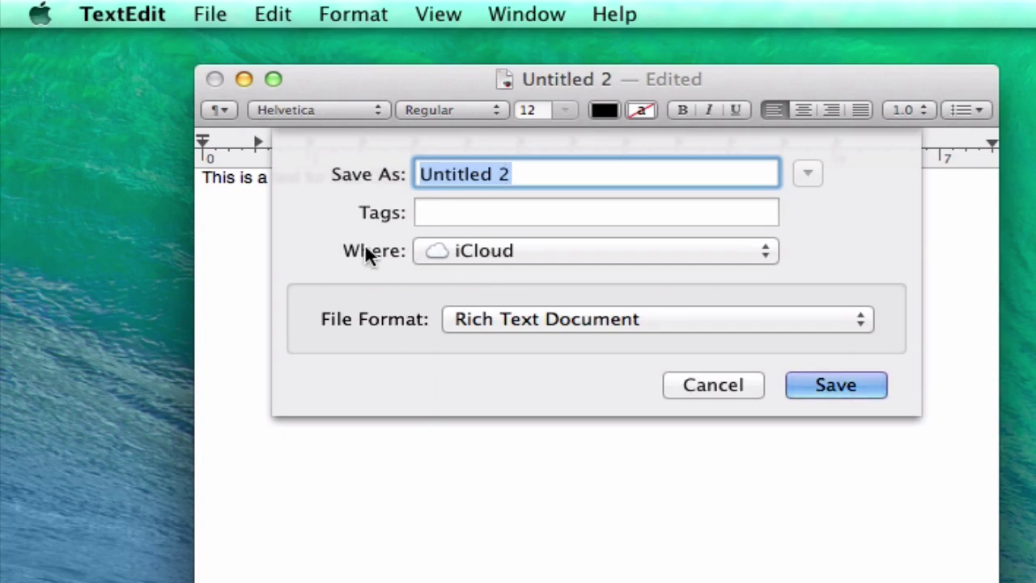
{"action": "left_click", "coordinate": [540, 251]}
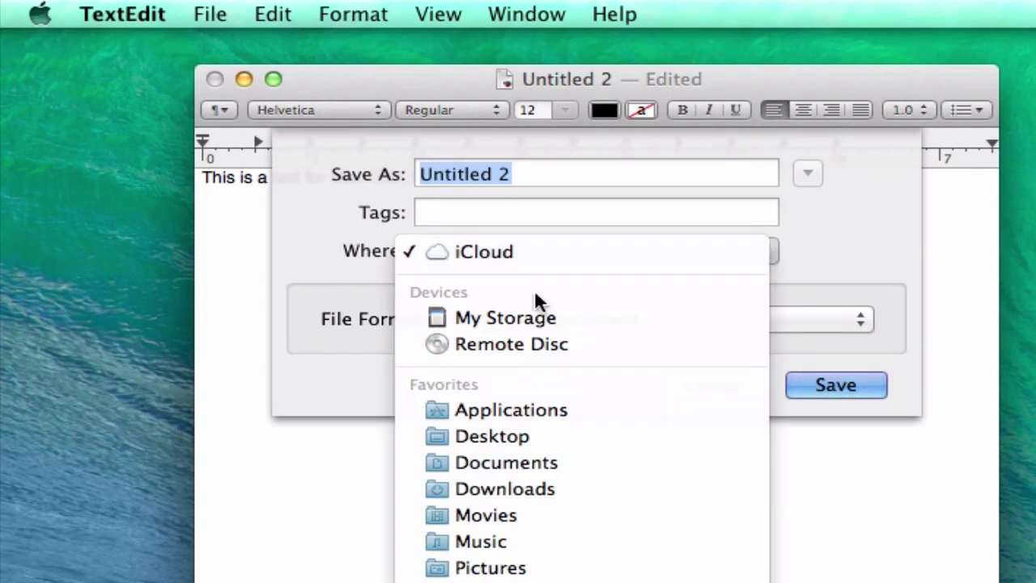
{"action": "left_click", "coordinate": [315, 267]}
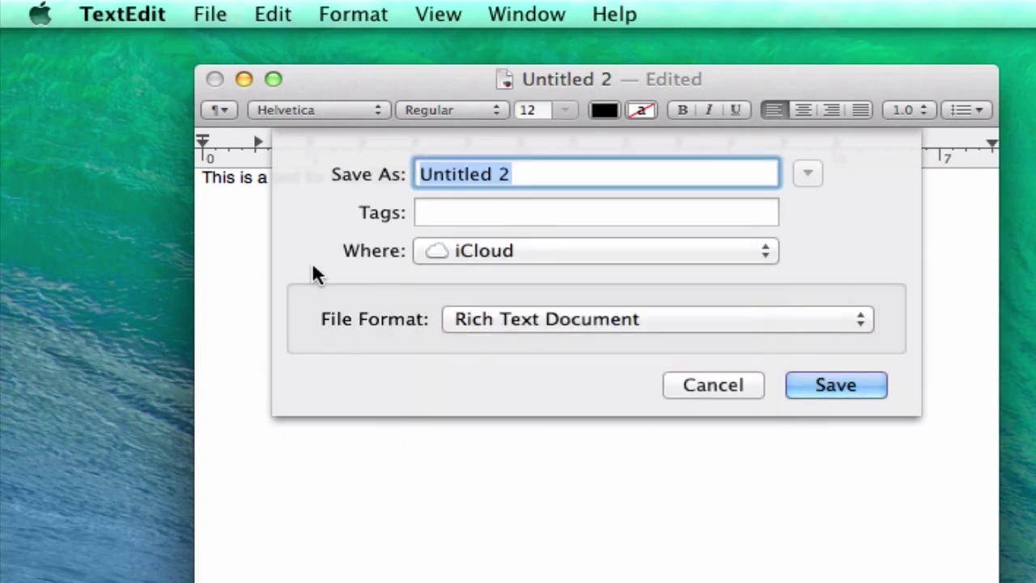
{"action": "left_click", "coordinate": [537, 211]}
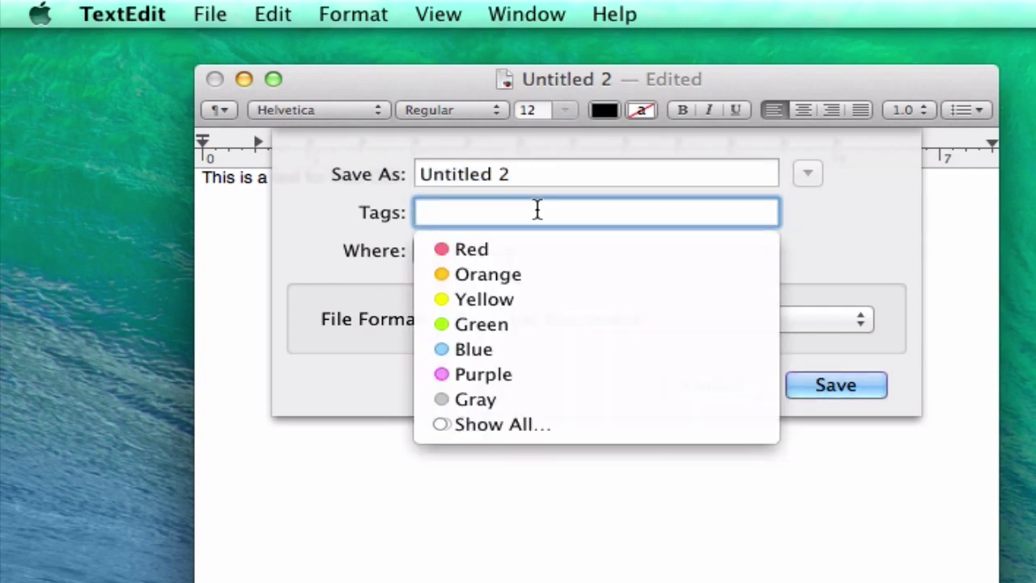
{"action": "left_click", "coordinate": [789, 229]}
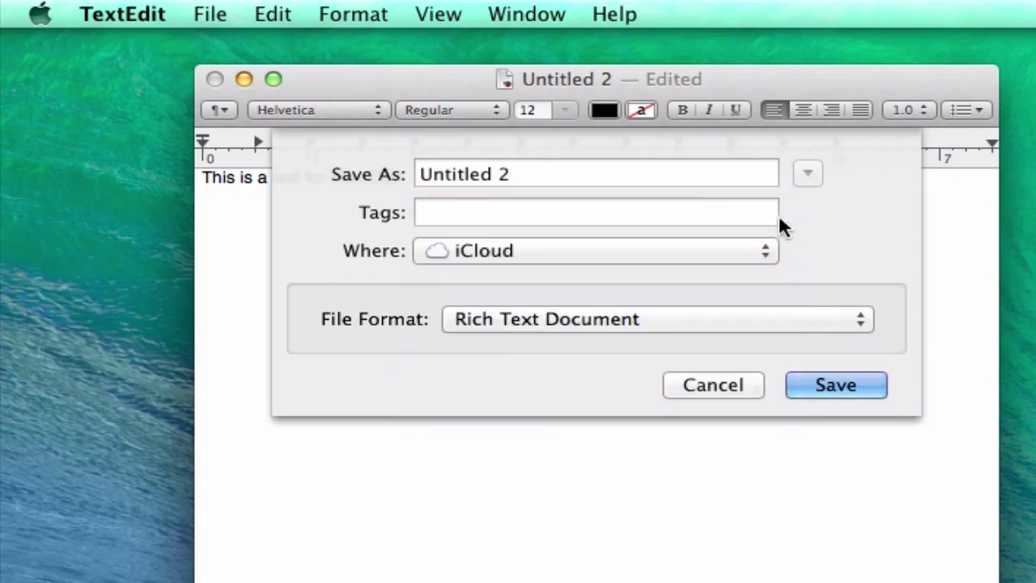
Tag the document Blue, save it to iCloud as the Rich Text Document Untitled 2, and close it.
{"action": "left_click", "coordinate": [708, 204]}
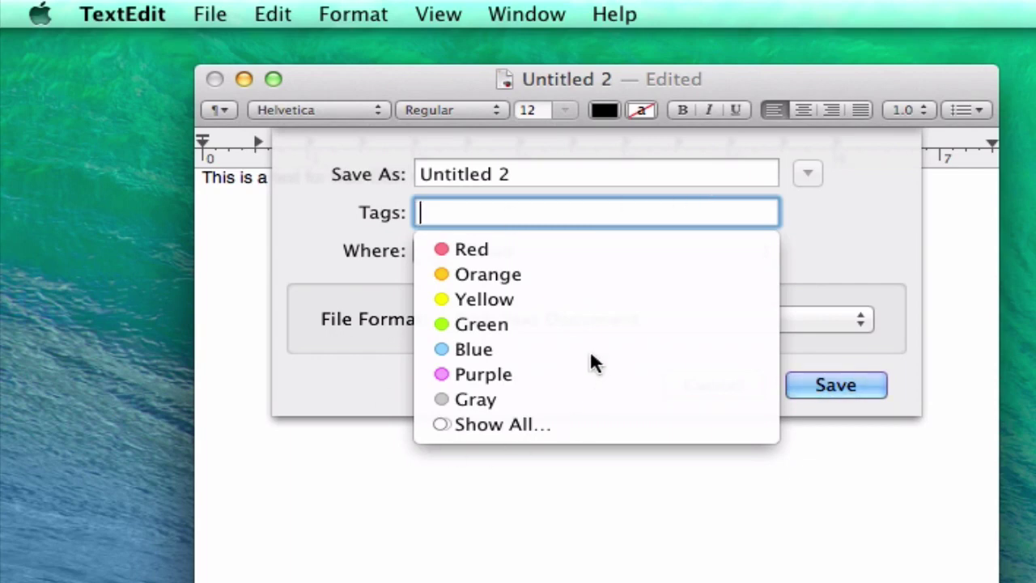
{"action": "left_click", "coordinate": [537, 351]}
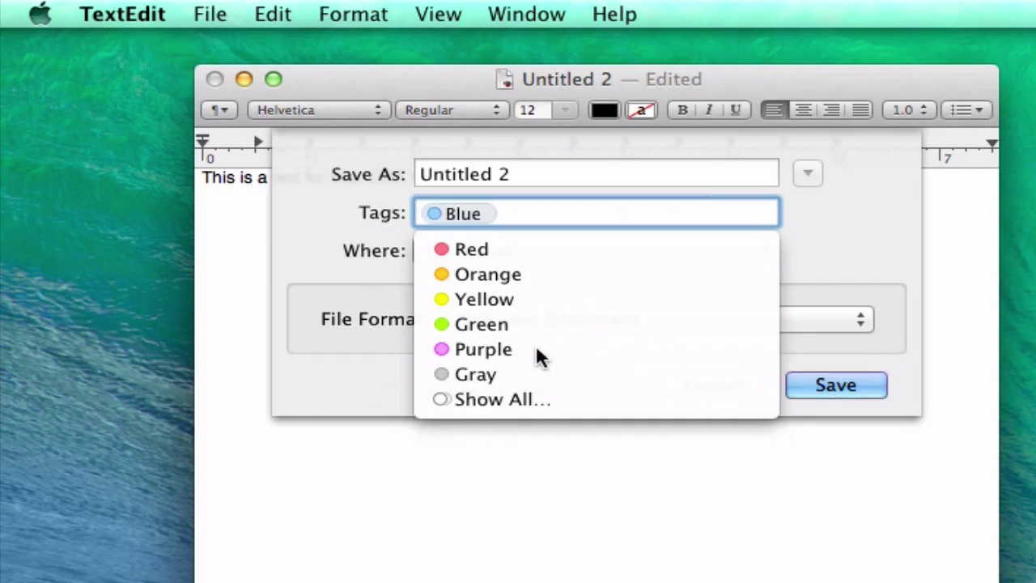
{"action": "left_click", "coordinate": [845, 253]}
{"action": "left_click", "coordinate": [844, 255]}
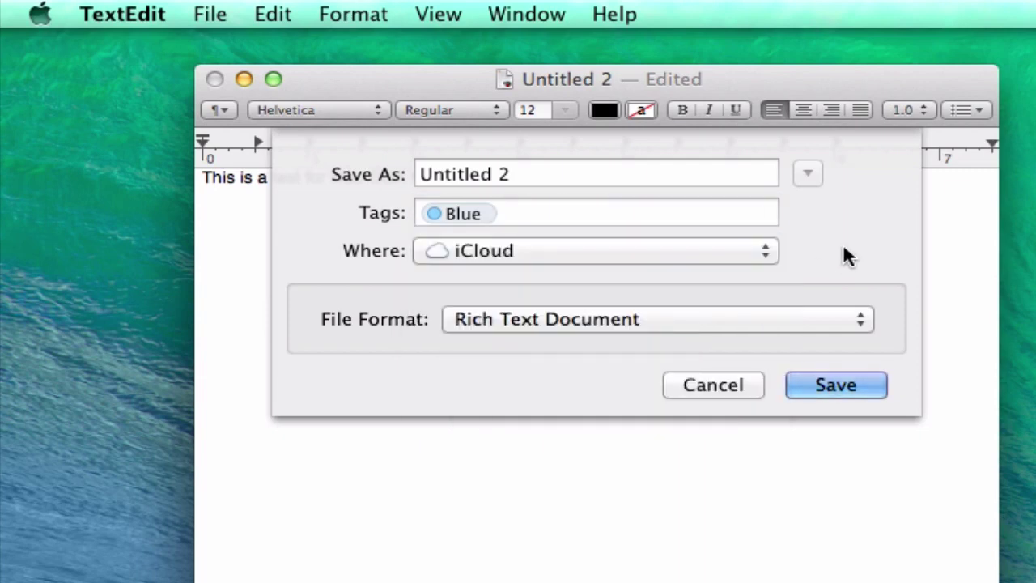
{"action": "left_click", "coordinate": [836, 382]}
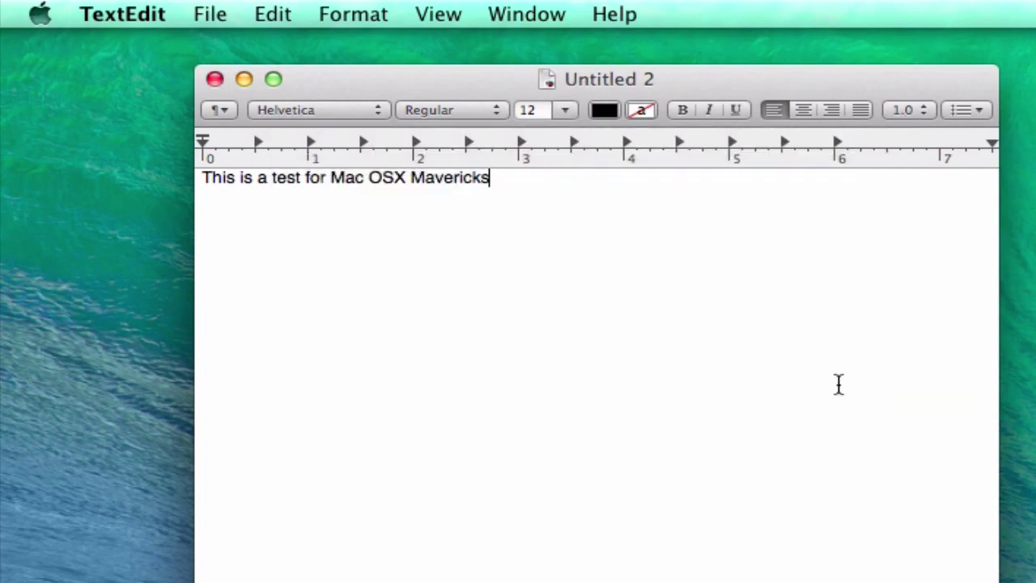
{"action": "left_click", "coordinate": [215, 79]}
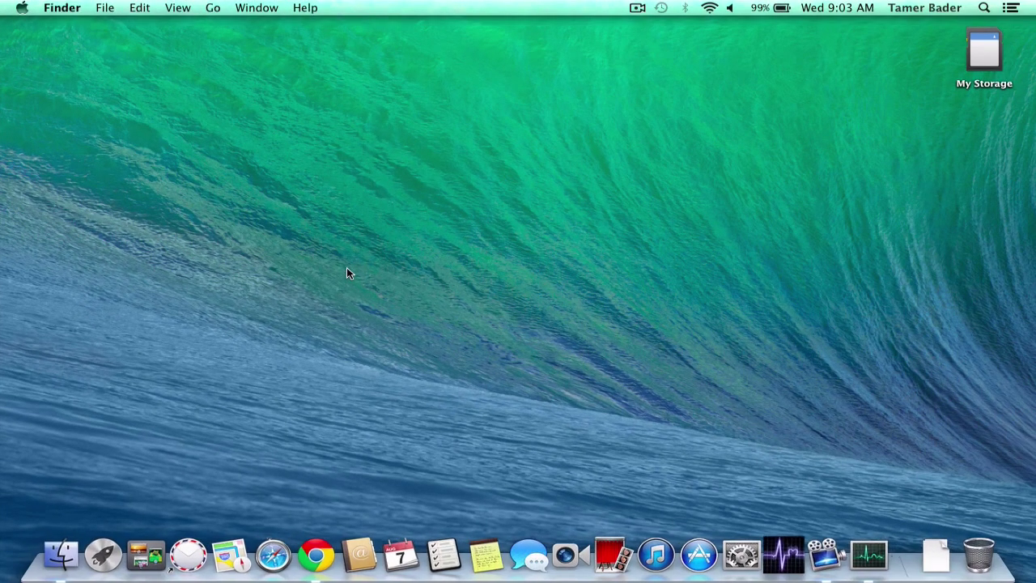
Show the files tagged Blue in a new Finder window, open Untitled 2 from there and close the document again.
{"action": "left_click", "coordinate": [61, 554]}
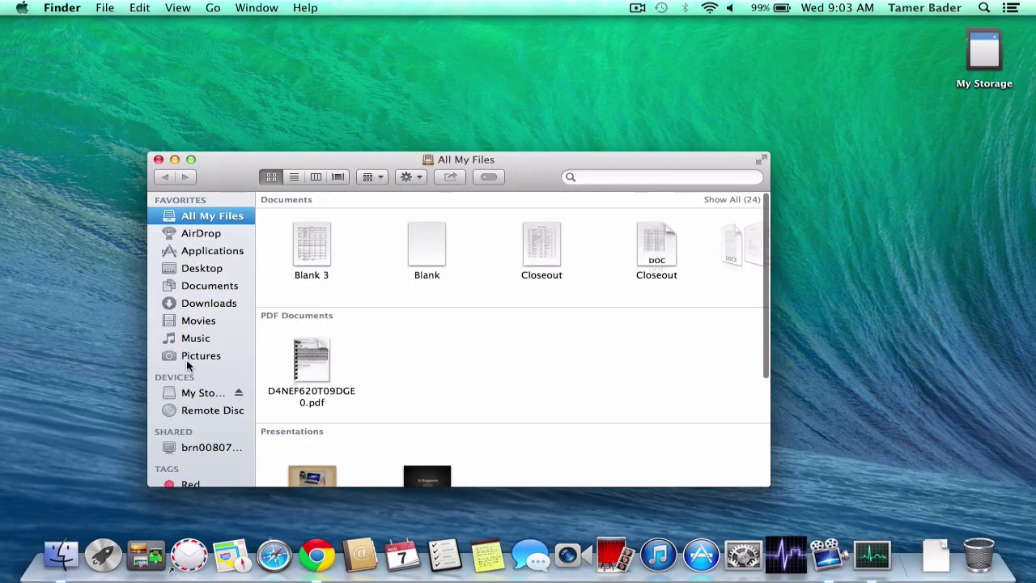
{"action": "scroll", "coordinate": [189, 358], "scroll_direction": "down", "scroll_amount": 2}
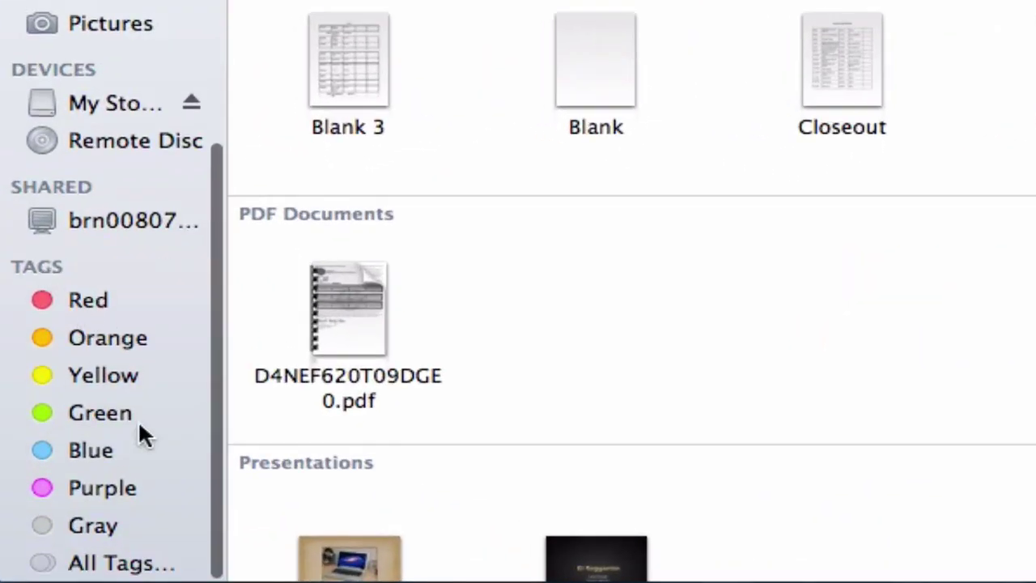
{"action": "scroll", "coordinate": [138, 428], "scroll_direction": "down", "scroll_amount": 1}
{"action": "left_click", "coordinate": [36, 453]}
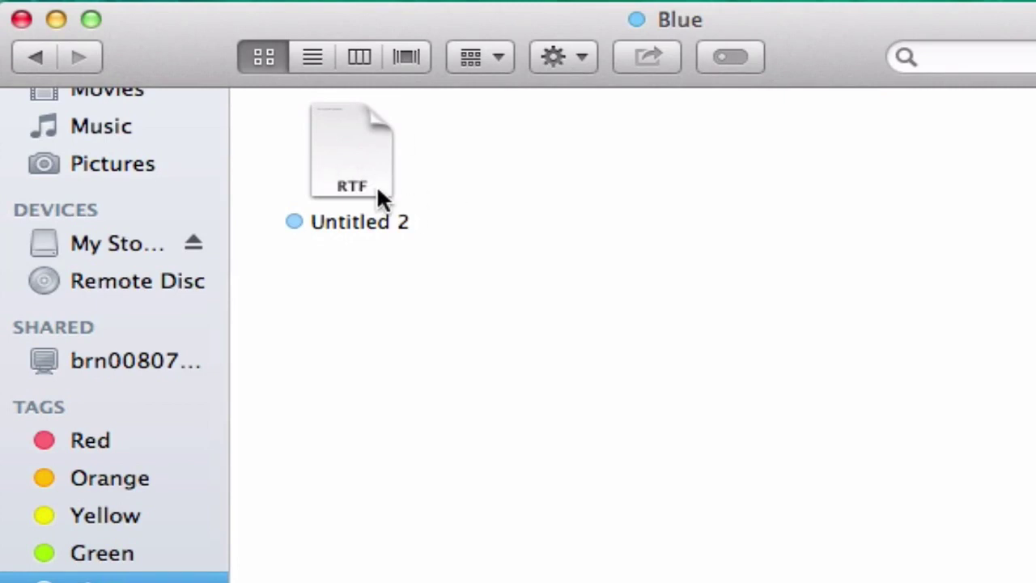
{"action": "left_click", "coordinate": [326, 173]}
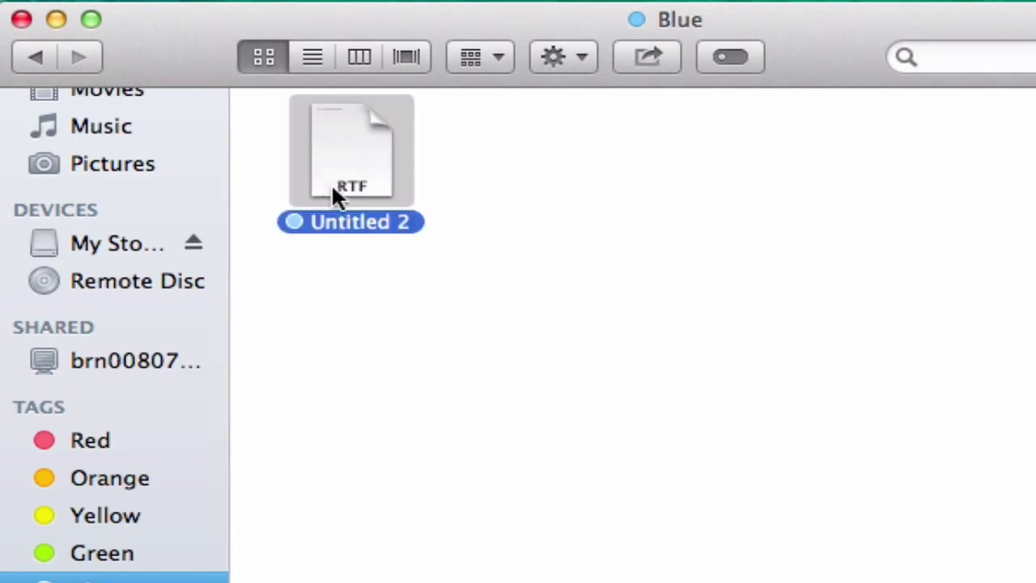
{"action": "left_click", "coordinate": [458, 382]}
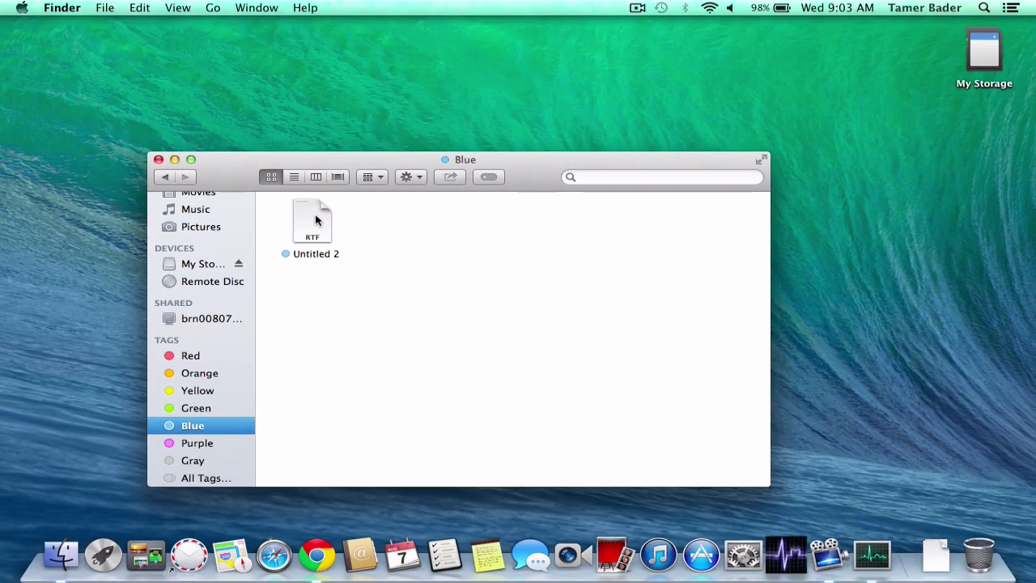
{"action": "double_click", "coordinate": [358, 146]}
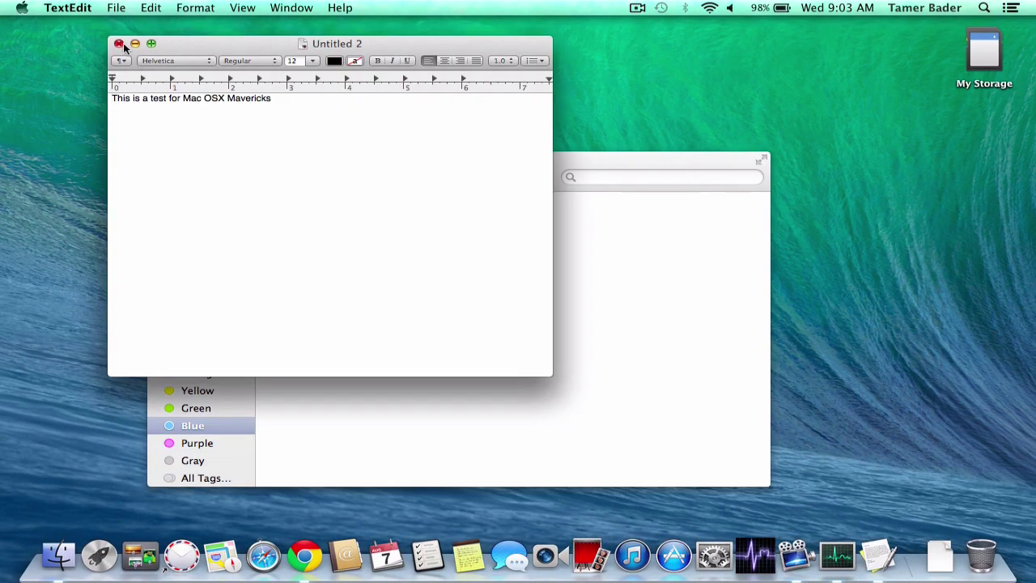
{"action": "left_click", "coordinate": [118, 43]}
View the files under the Red and Yellow tags in Finder.
{"action": "left_click", "coordinate": [189, 358]}
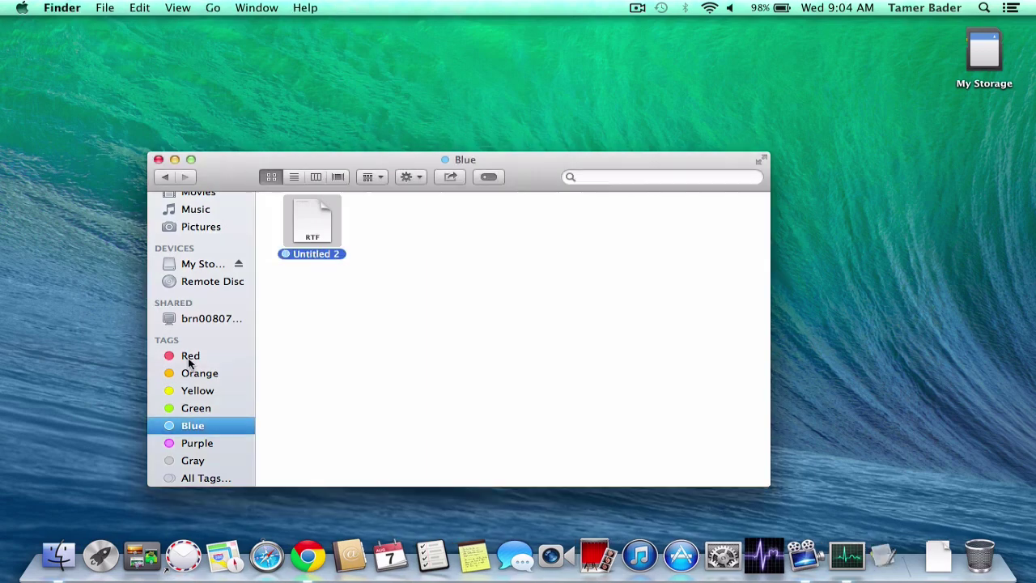
{"action": "left_click", "coordinate": [200, 391]}
{"action": "scroll", "coordinate": [205, 396], "scroll_direction": "down", "scroll_amount": 1}
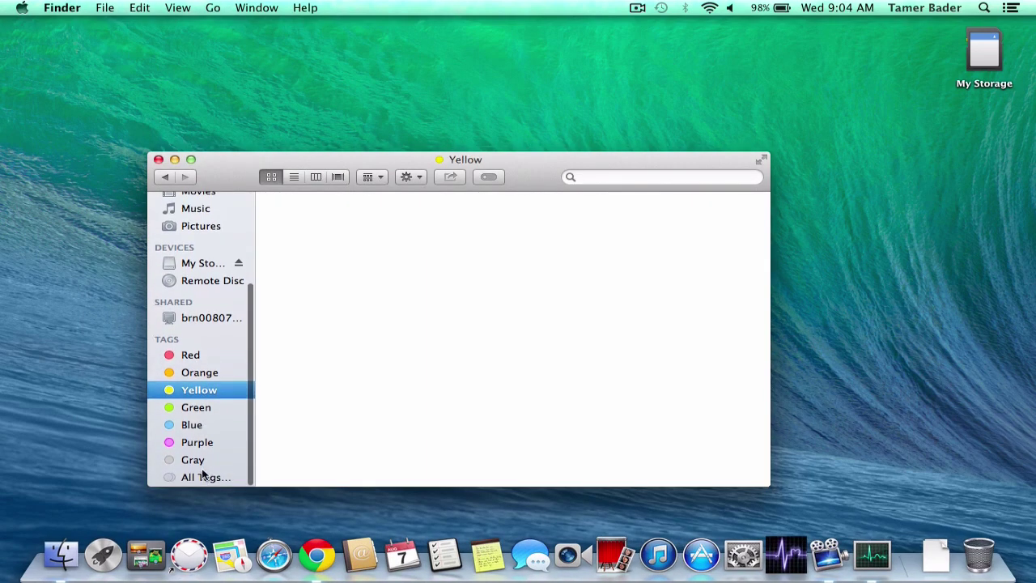
Open the All Tags list and browse the files under Blue, Gray, Green, Important, Home and Orange.
{"action": "left_click", "coordinate": [202, 479]}
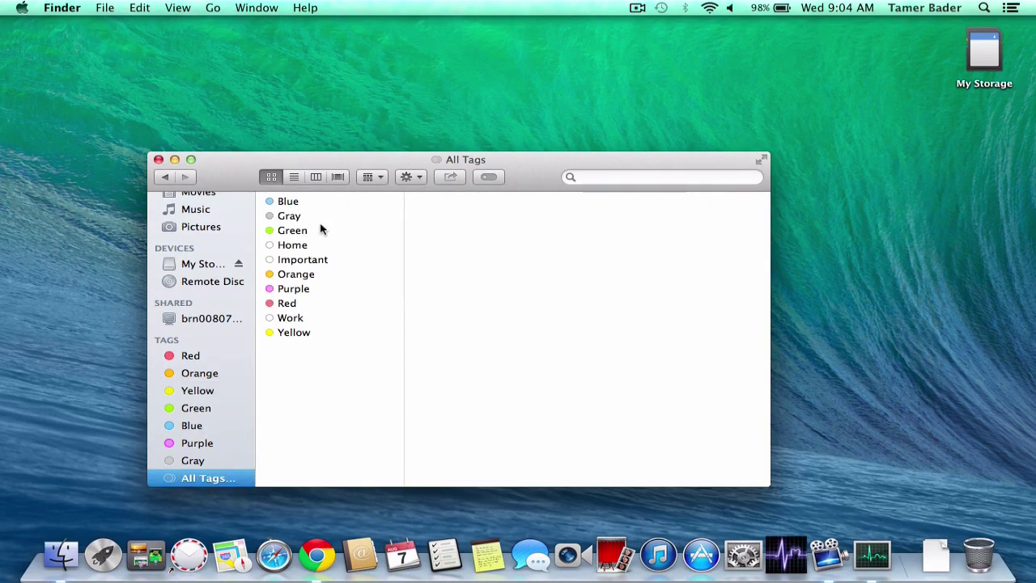
{"action": "left_click", "coordinate": [285, 202]}
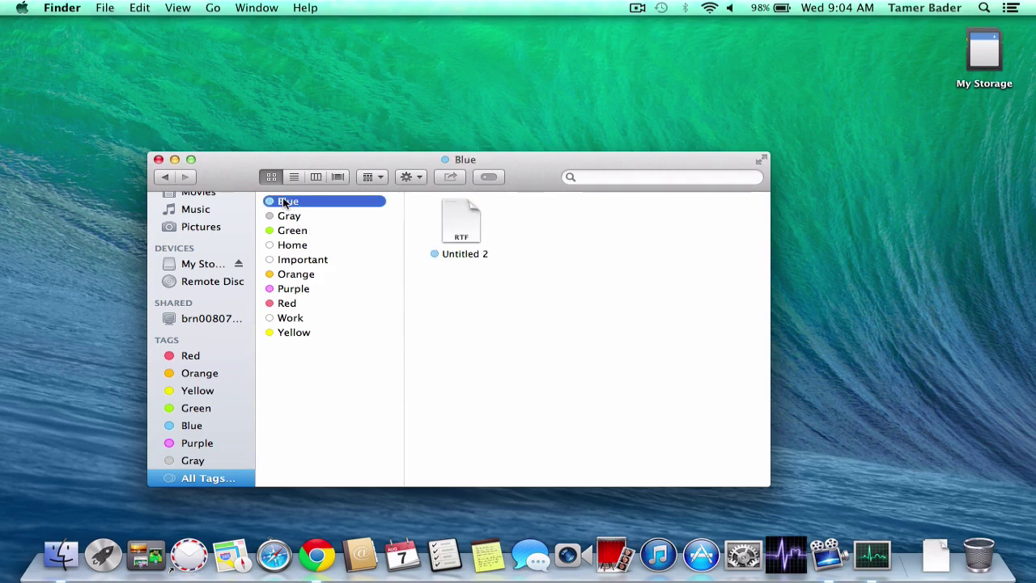
{"action": "left_click", "coordinate": [288, 216]}
{"action": "left_click", "coordinate": [287, 233]}
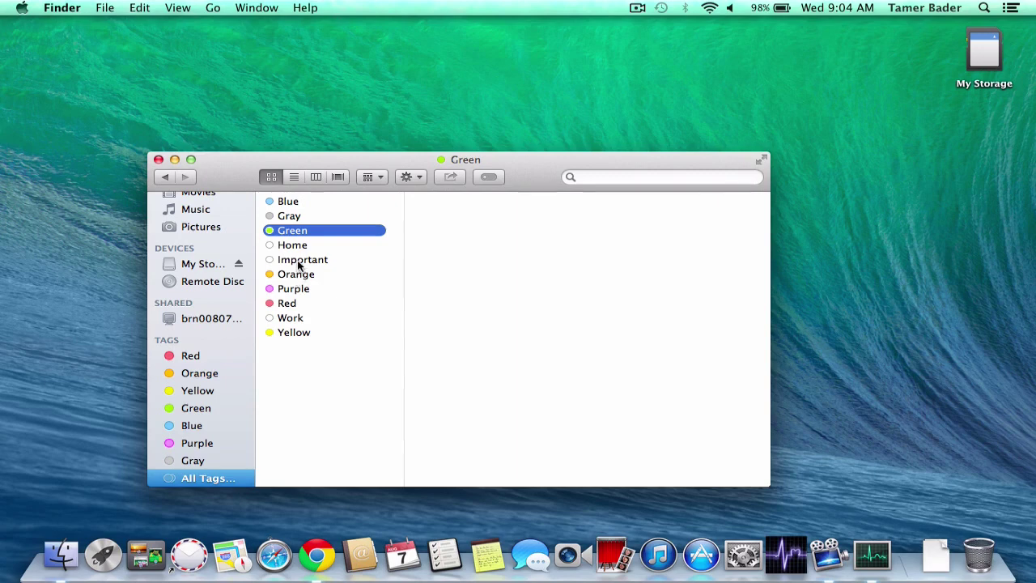
{"action": "left_click", "coordinate": [297, 260]}
{"action": "left_click", "coordinate": [296, 246]}
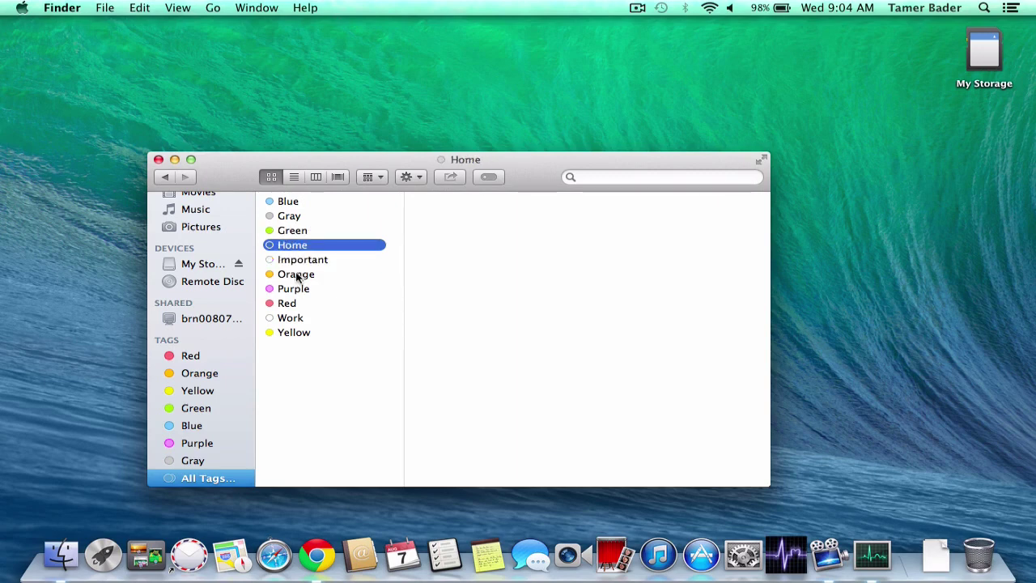
{"action": "left_click", "coordinate": [297, 275]}
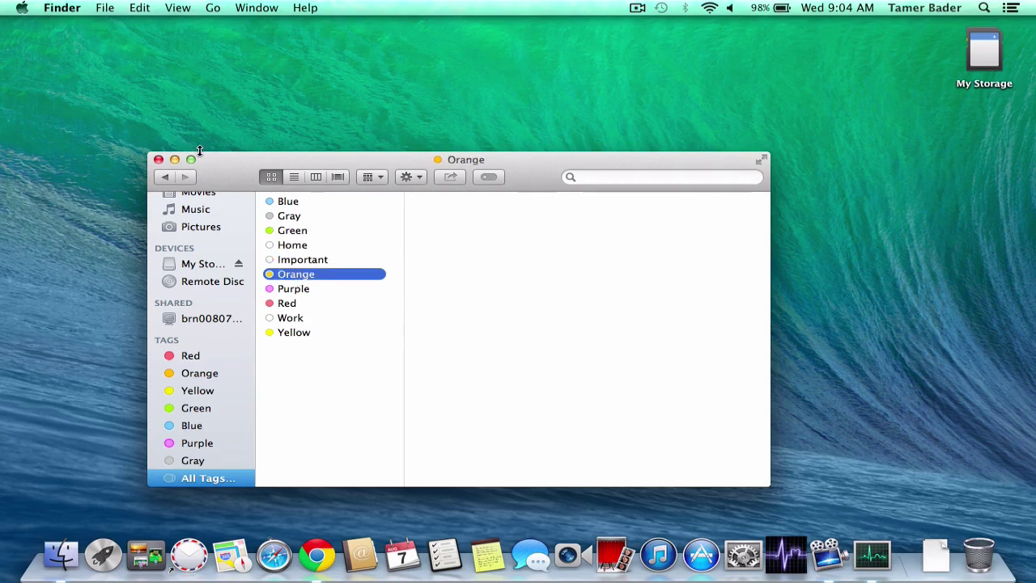
Close the window showing the Orange tag and open a new Finder window on All My Files.
{"action": "left_click", "coordinate": [159, 160]}
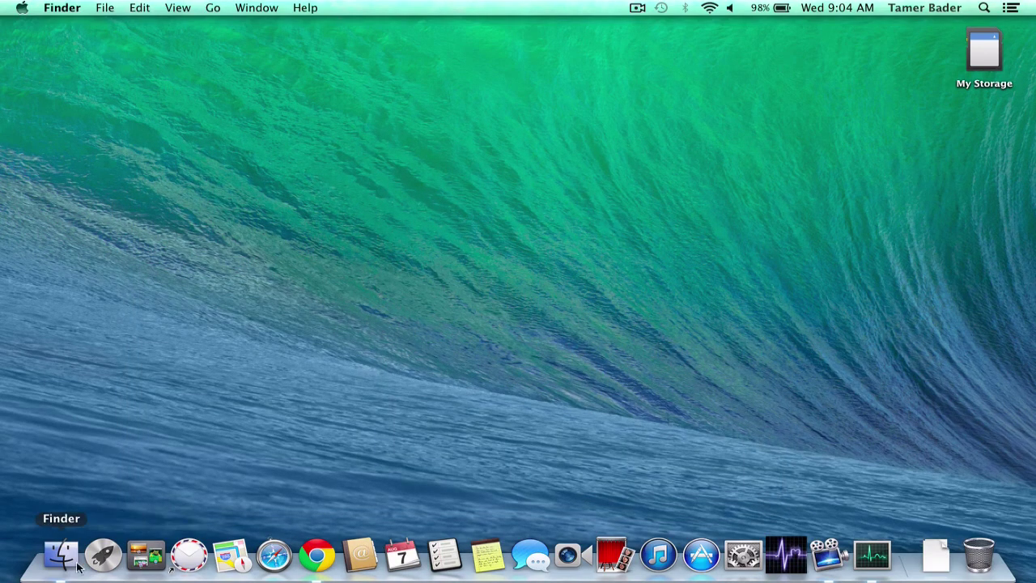
{"action": "left_click", "coordinate": [45, 555]}
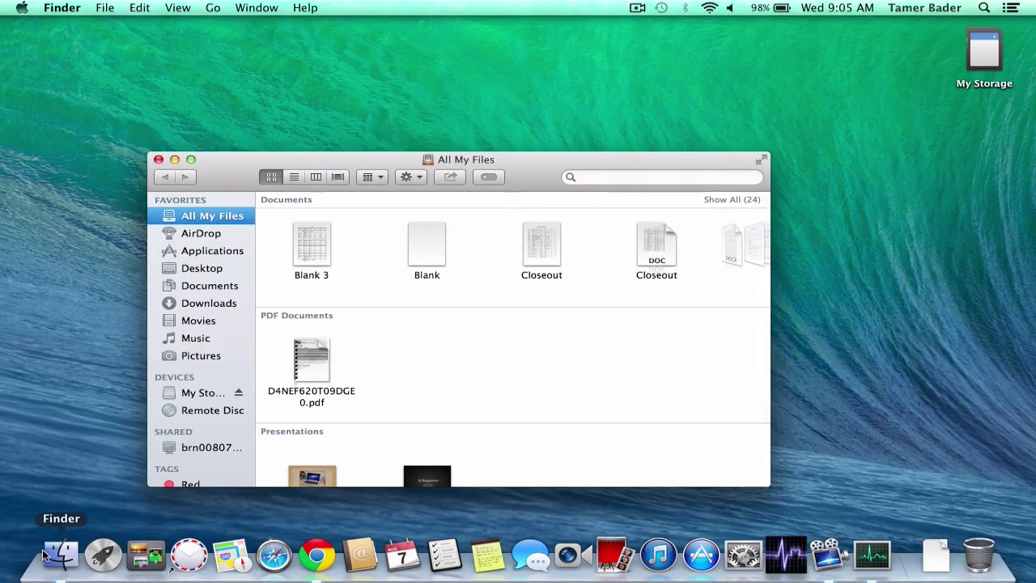
{"action": "scroll", "coordinate": [154, 429], "scroll_direction": "down", "scroll_amount": 5}
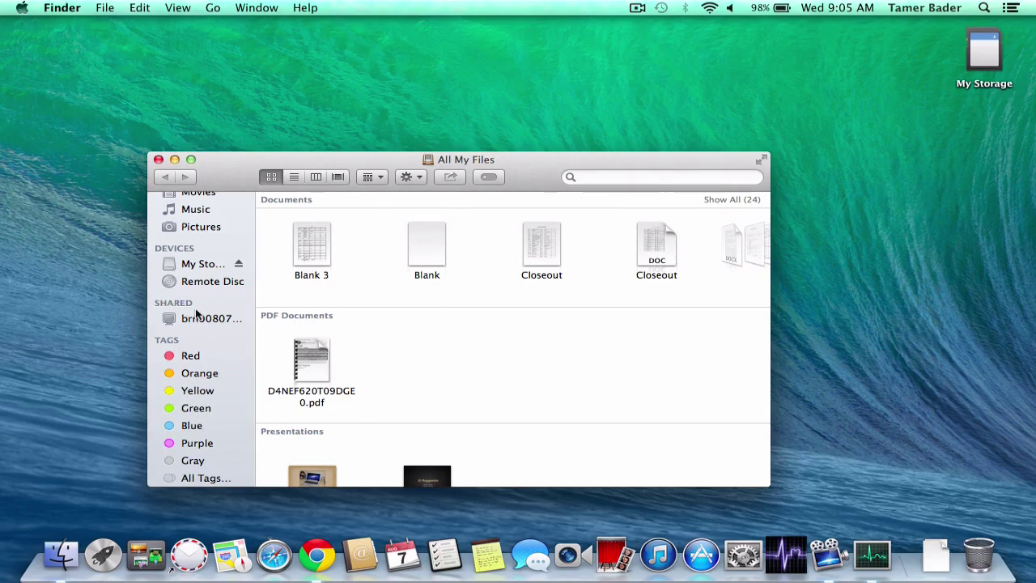
{"action": "scroll", "coordinate": [194, 317], "scroll_direction": "up", "scroll_amount": 5}
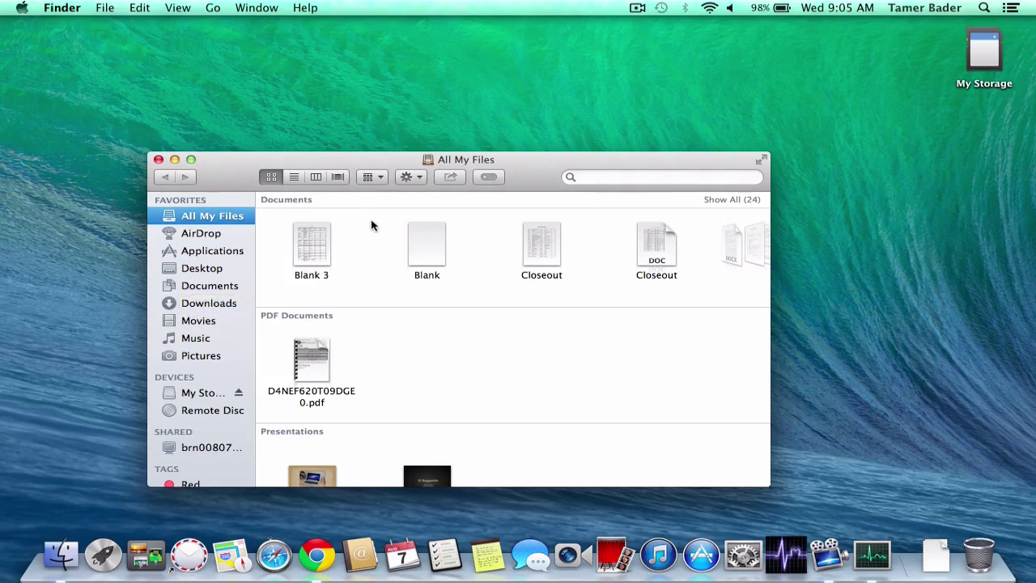
Open a second Finder window, place it beside the first one, and close it again.
{"action": "right_click", "coordinate": [61, 558]}
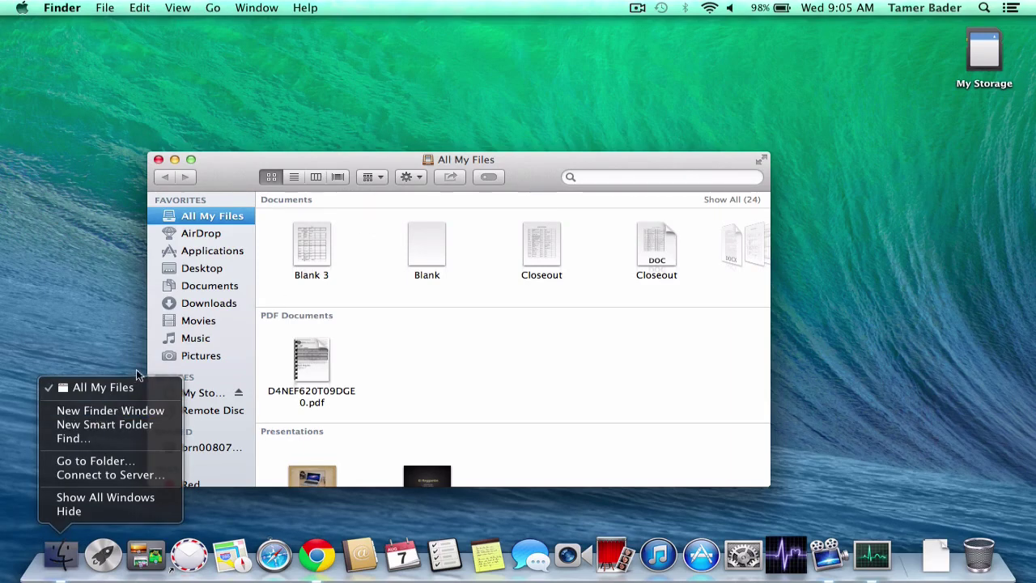
{"action": "left_click", "coordinate": [129, 410]}
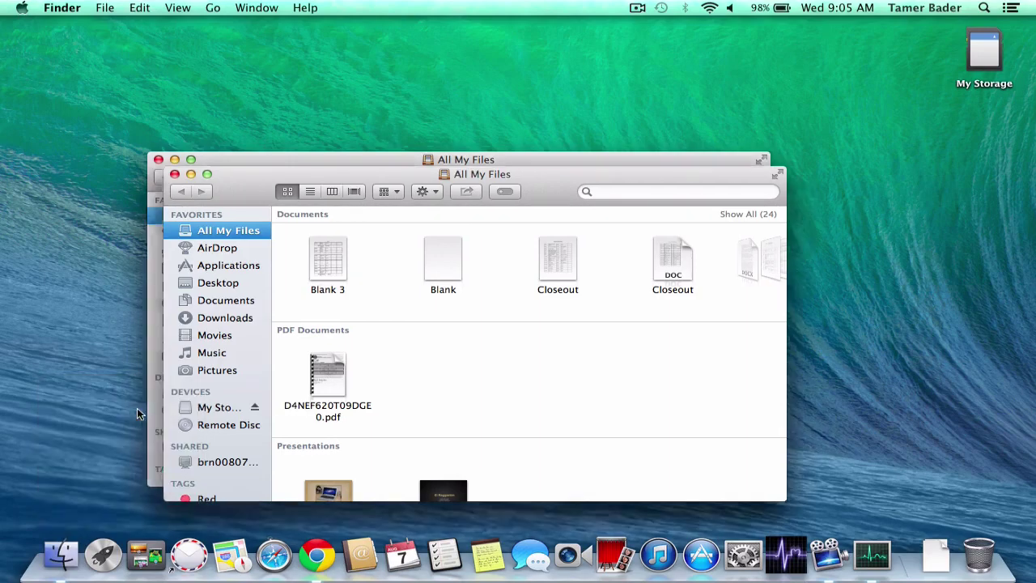
{"action": "left_click_drag", "start_coordinate": [305, 174], "coordinate": [739, 168]}
{"action": "left_click_drag", "start_coordinate": [586, 161], "coordinate": [473, 168]}
{"action": "left_click", "coordinate": [727, 172]}
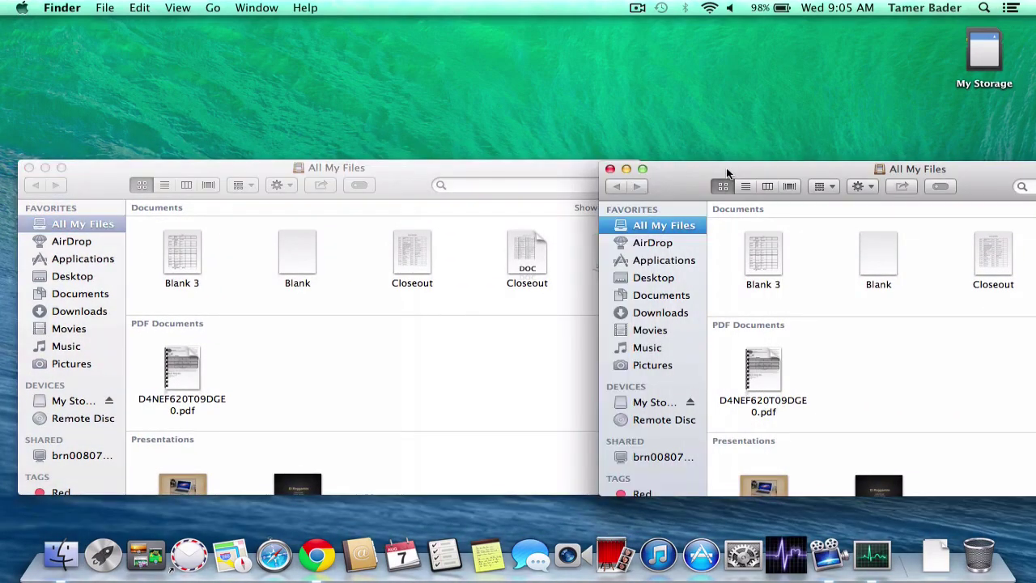
{"action": "left_click", "coordinate": [611, 169]}
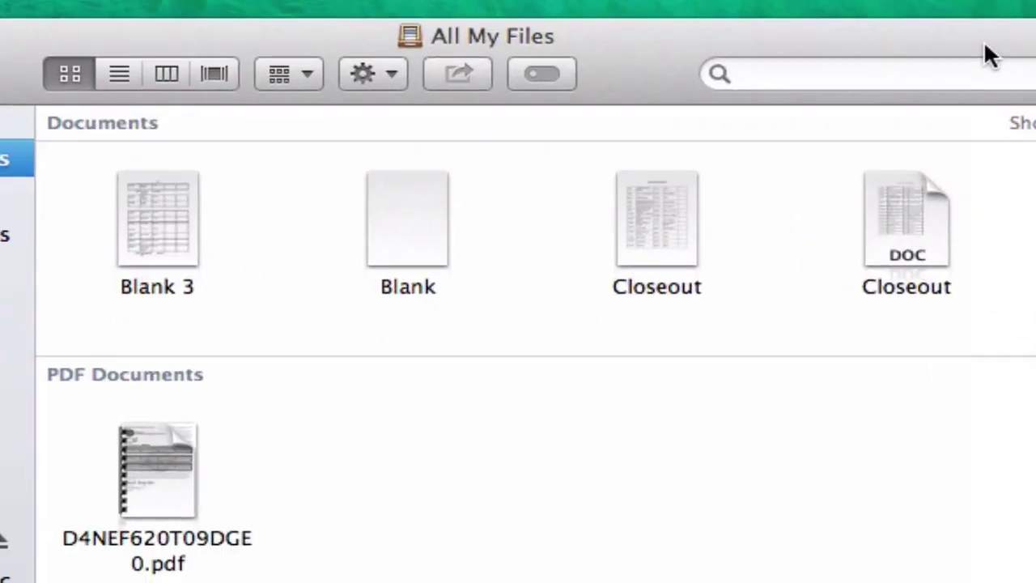
Add a second tab to the Finder window and show the files tagged Blue in the first tab.
{"action": "key", "text": "super+t"}
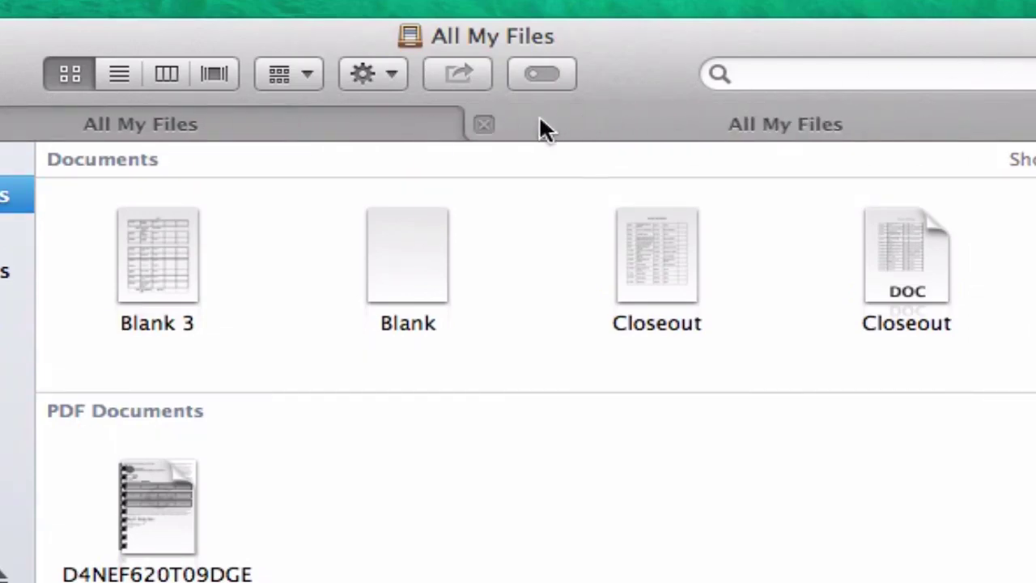
{"action": "left_click", "coordinate": [251, 129]}
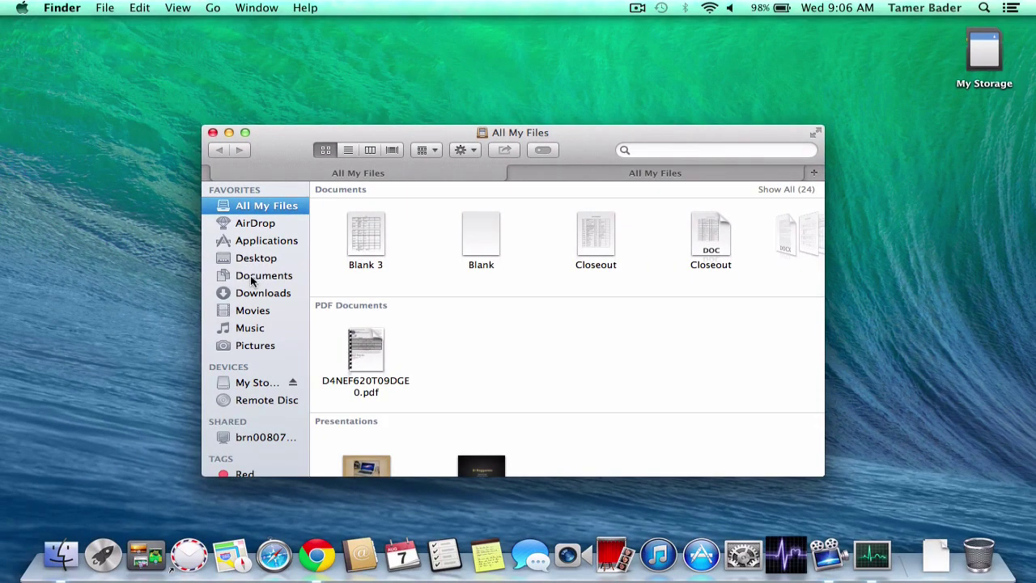
{"action": "left_click", "coordinate": [252, 278]}
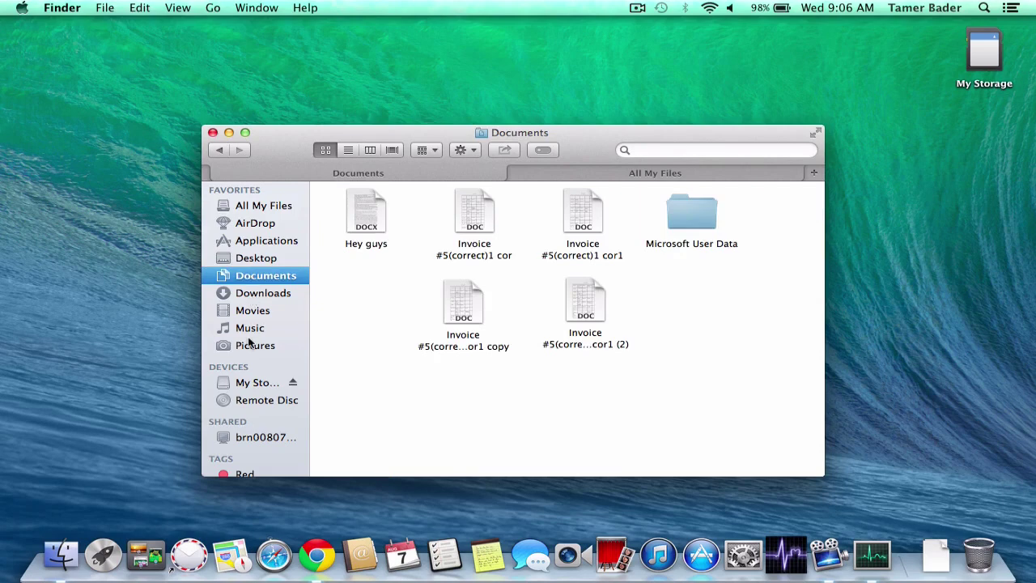
{"action": "scroll", "coordinate": [246, 453], "scroll_direction": "down", "scroll_amount": 3}
{"action": "left_click", "coordinate": [246, 465]}
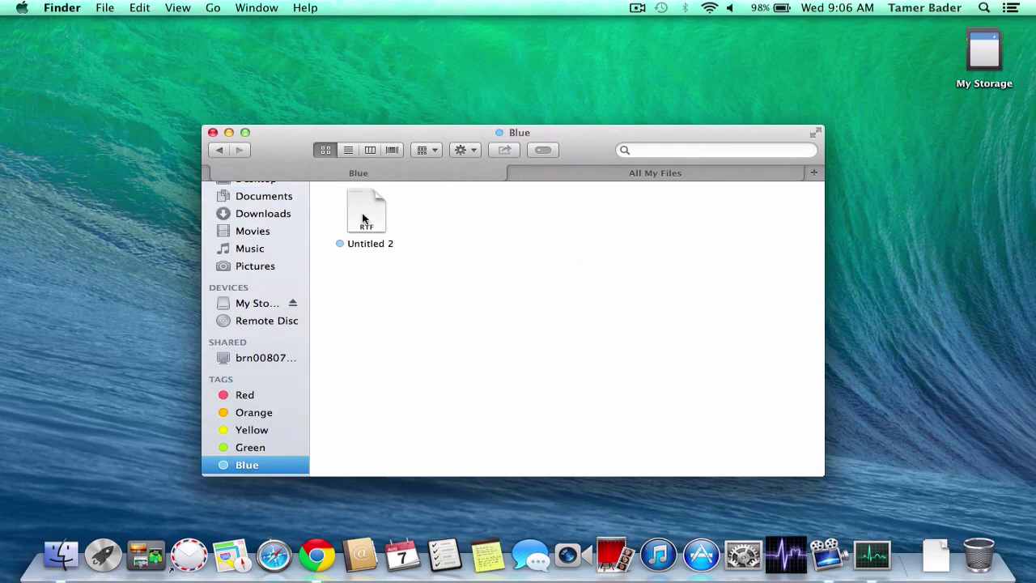
Show the Downloads folder in the second tab, then compare it with the Blue tab and return to Blue.
{"action": "left_click", "coordinate": [577, 174]}
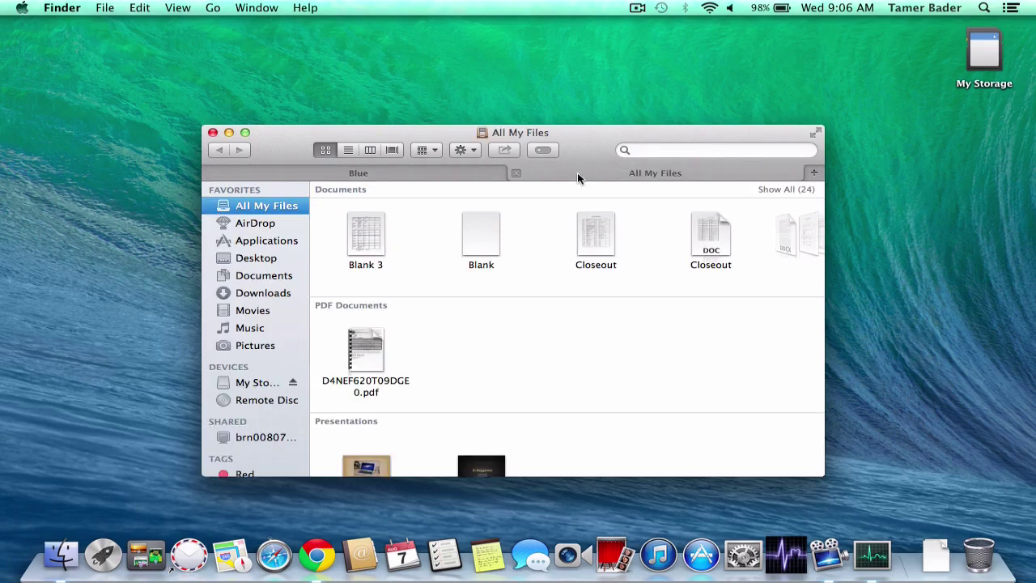
{"action": "left_click", "coordinate": [260, 292]}
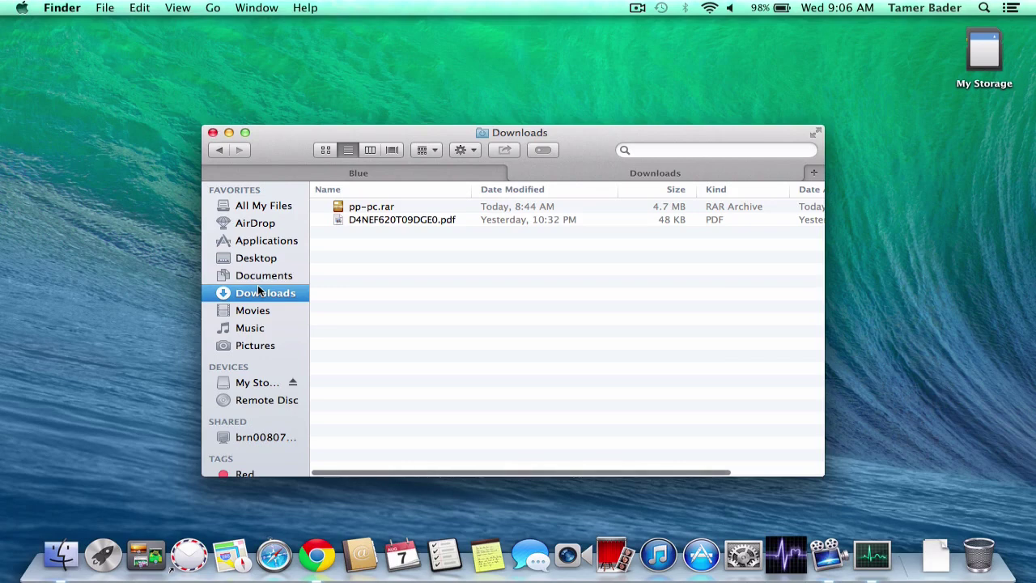
{"action": "left_click", "coordinate": [398, 180]}
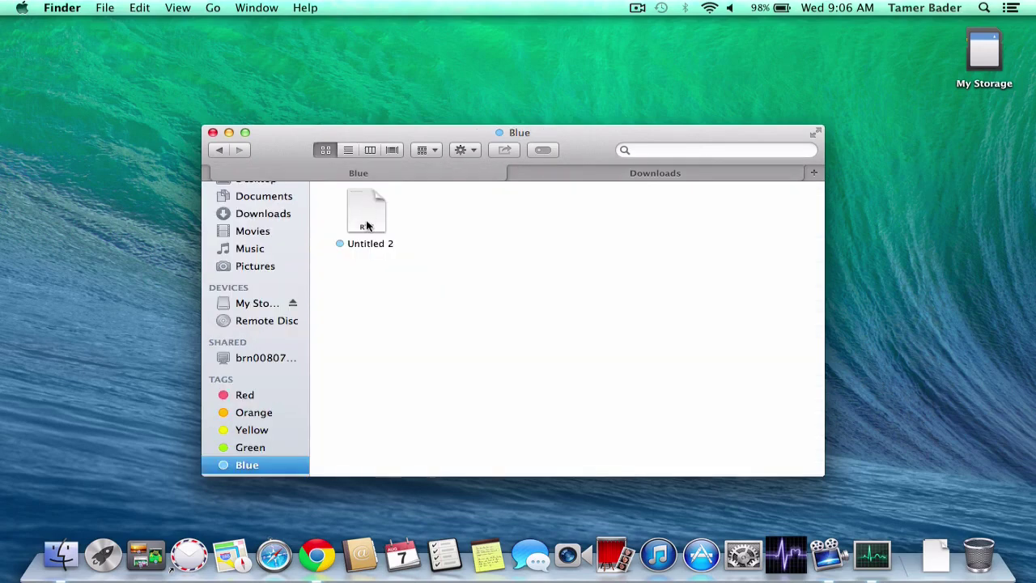
{"action": "left_click", "coordinate": [607, 173]}
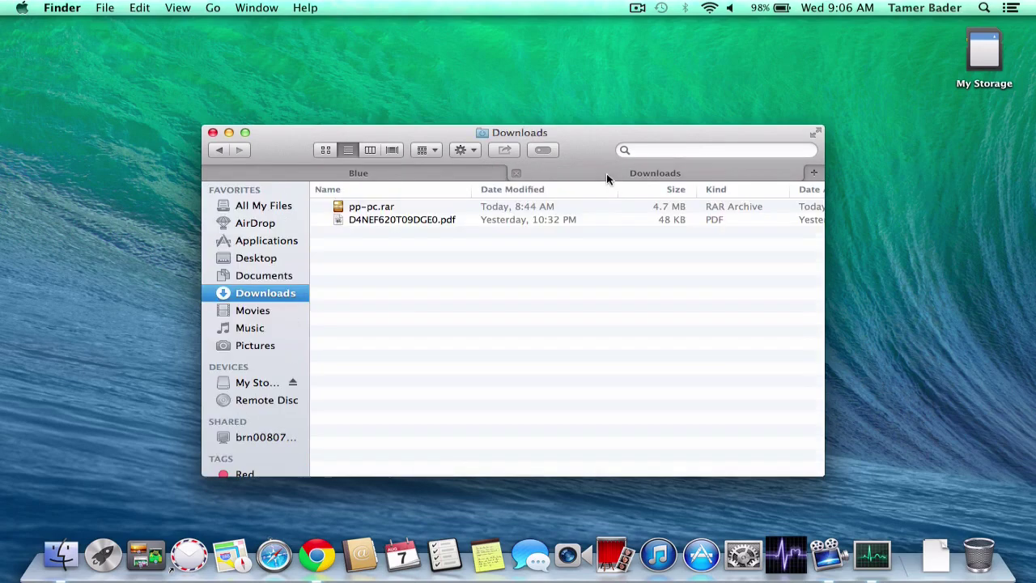
{"action": "left_click", "coordinate": [467, 172]}
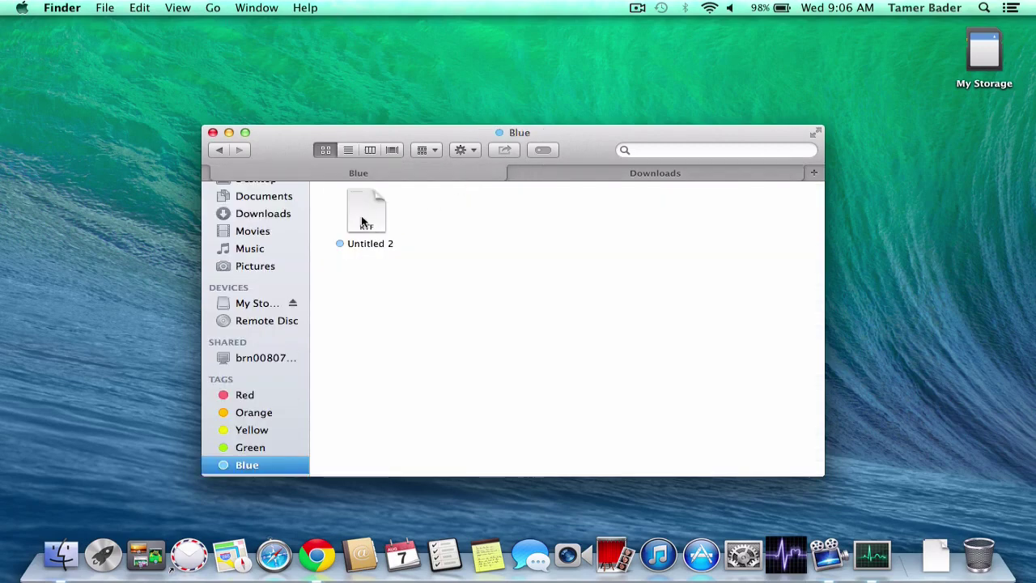
Copy Untitled 2 from the Blue tab into the Downloads tab and close the Finder window.
{"action": "left_click", "coordinate": [362, 222]}
{"action": "left_click_drag", "start_coordinate": [362, 222], "coordinate": [579, 175]}
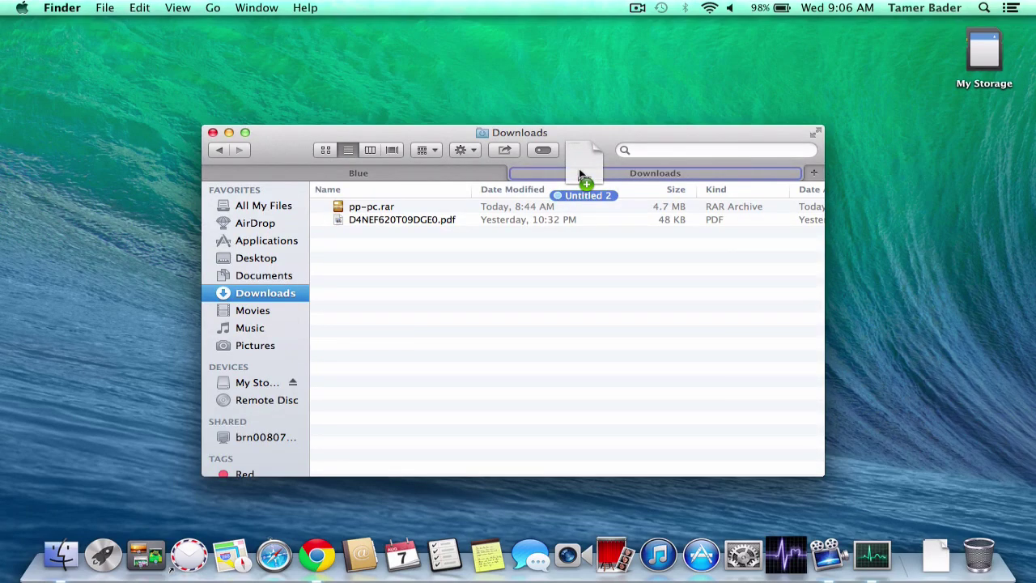
{"action": "left_click_drag", "start_coordinate": [579, 175], "coordinate": [431, 285]}
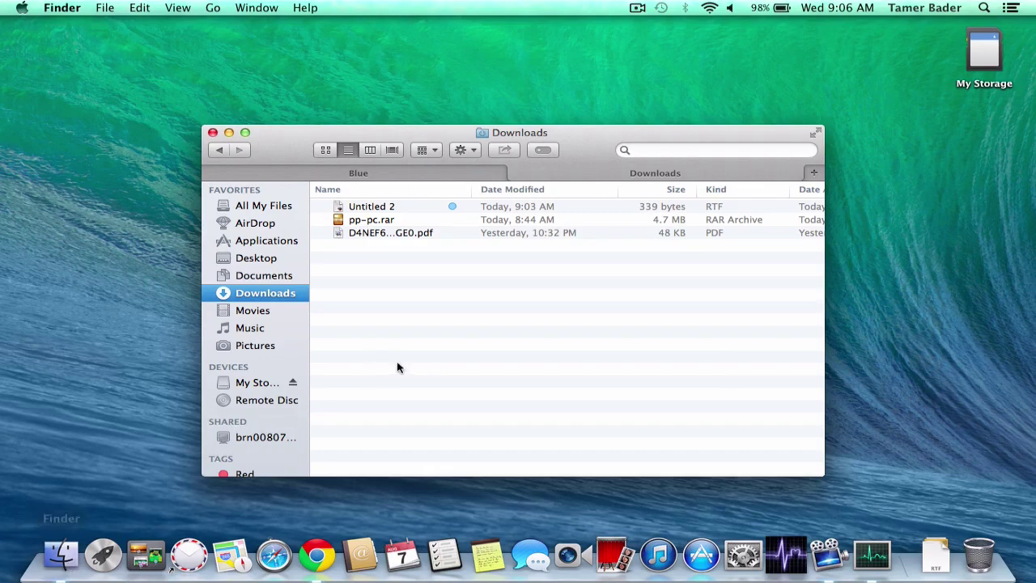
{"action": "key", "text": "super+w"}
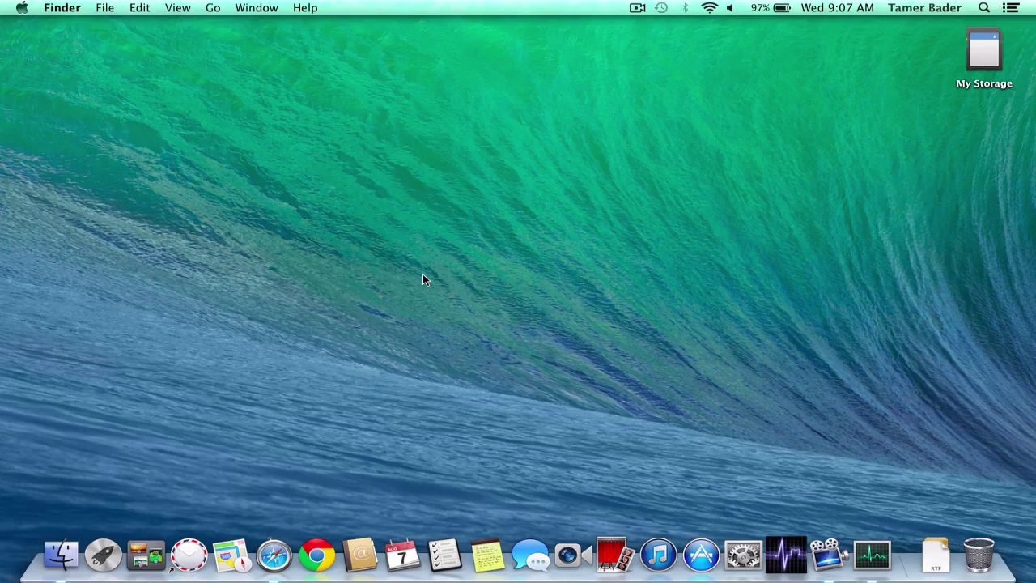
View the installed apps in Launchpad twice, returning to the desktop each time.
{"action": "key", "text": "F4"}
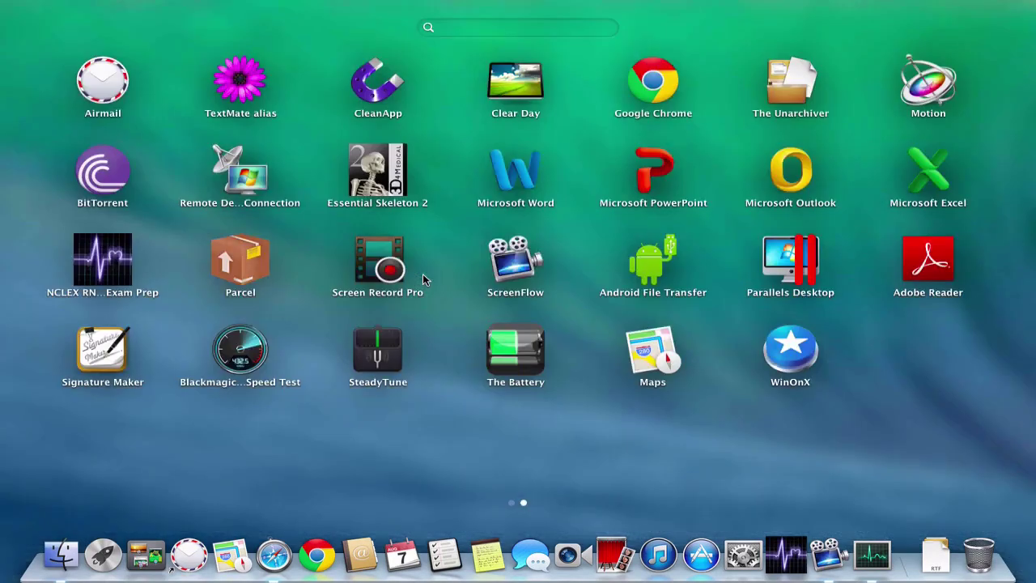
{"action": "key", "text": "F4"}
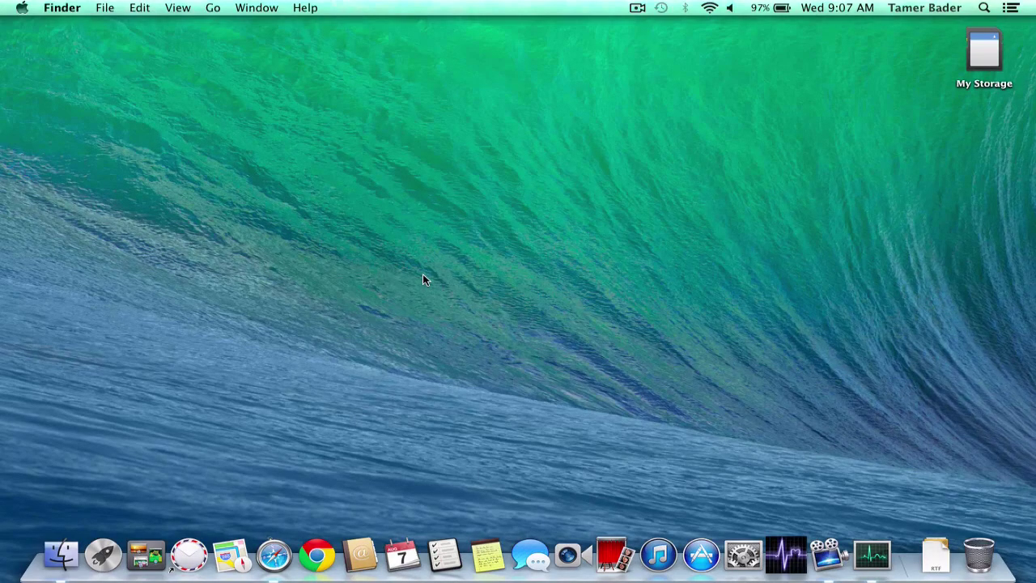
{"action": "key", "text": "F4"}
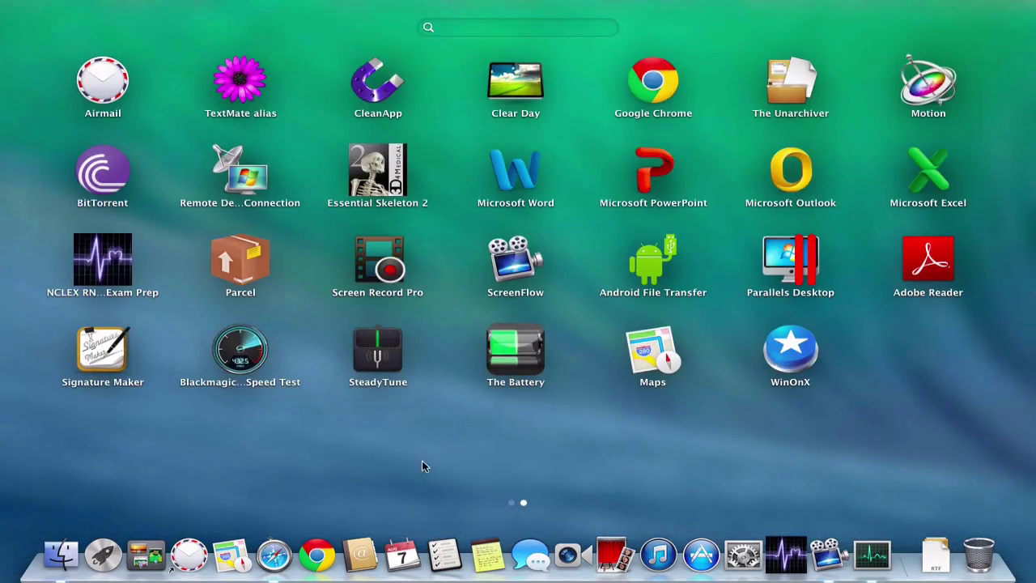
{"action": "key", "text": "F4"}
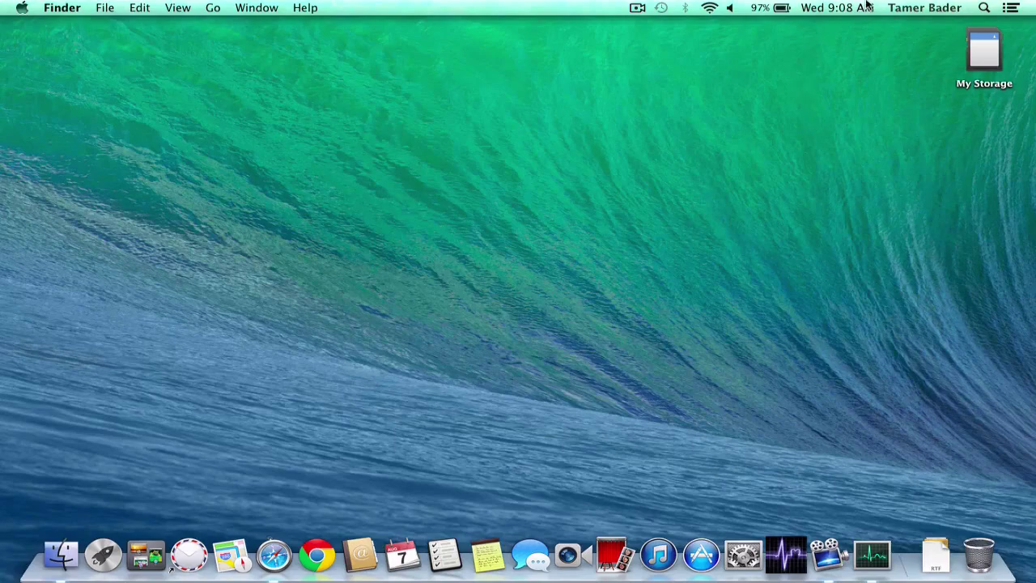
{"action": "left_click", "coordinate": [842, 8]}
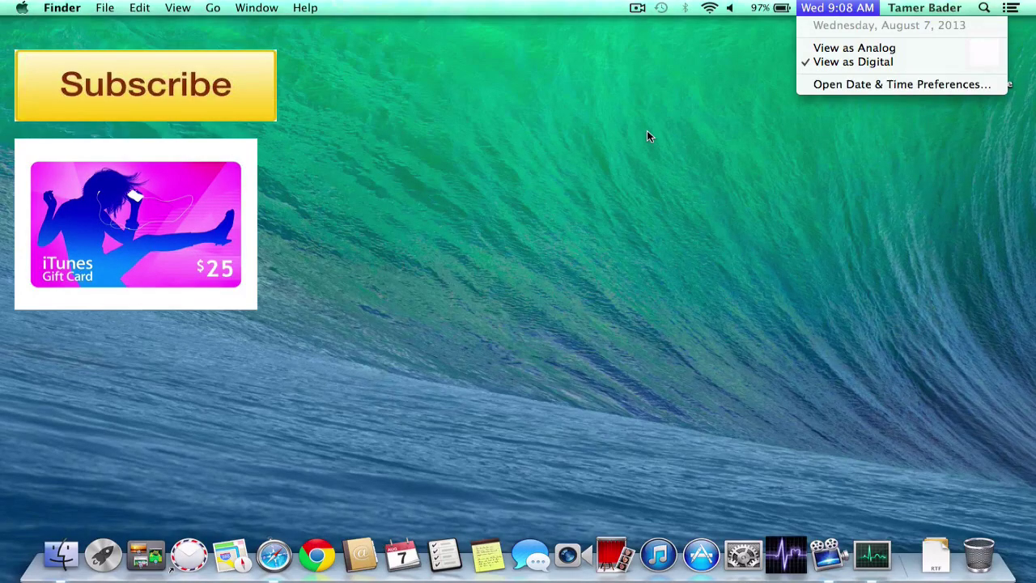
{"action": "left_click", "coordinate": [646, 130]}
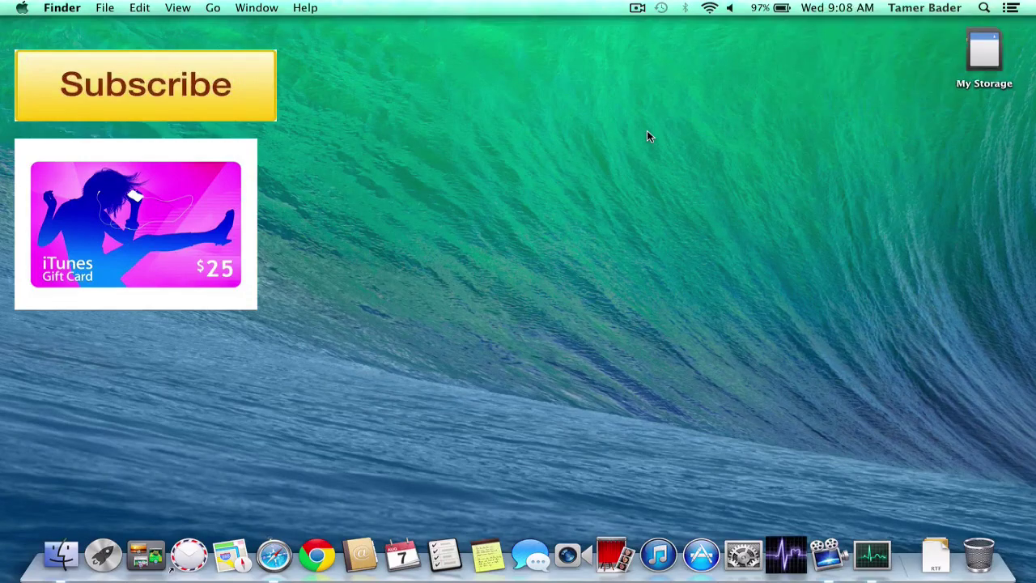
{"action": "left_click", "coordinate": [848, 7]}
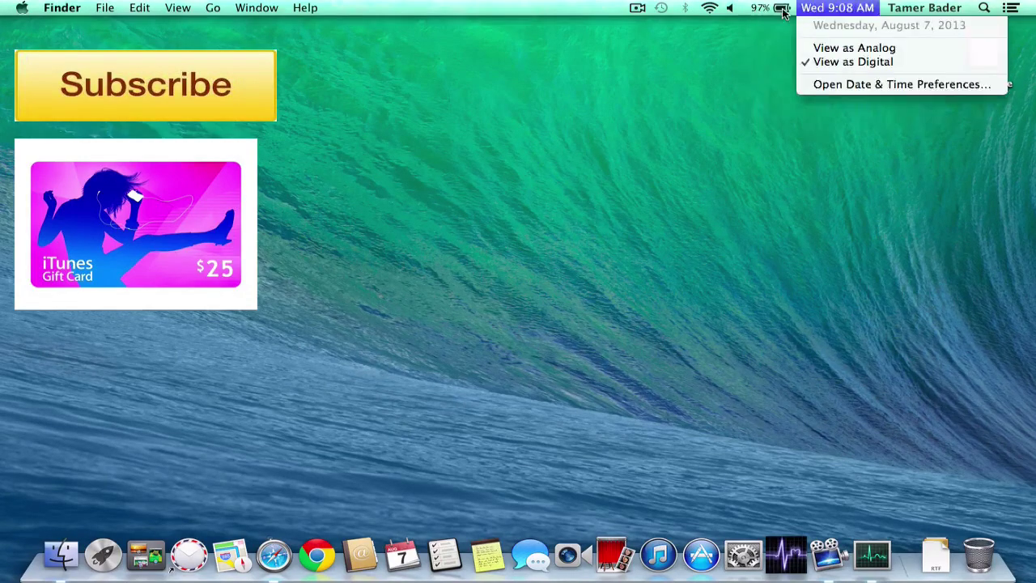
{"action": "left_click", "coordinate": [597, 42]}
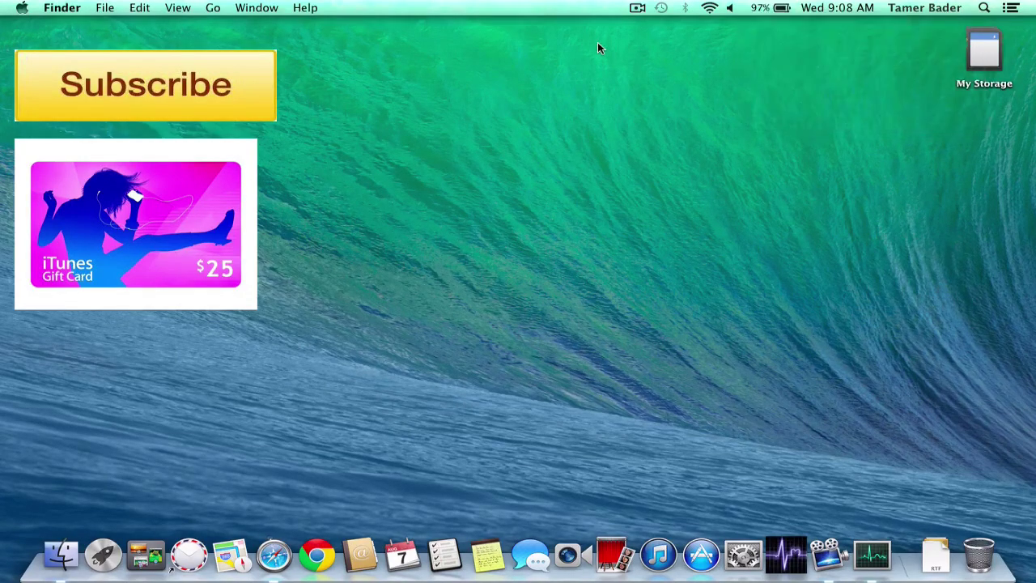
{"action": "left_click", "coordinate": [842, 8]}
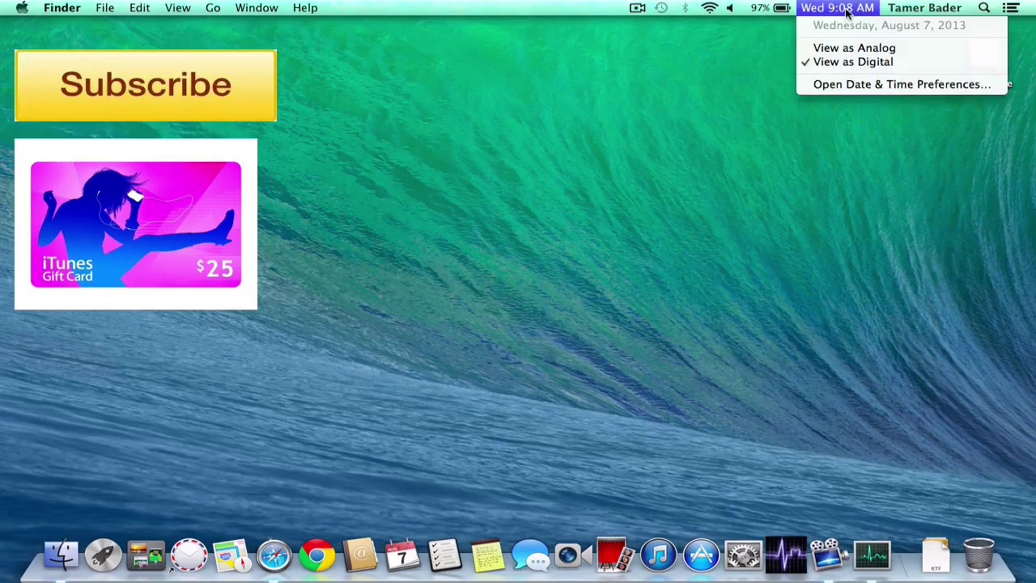
{"action": "left_click", "coordinate": [645, 115]}
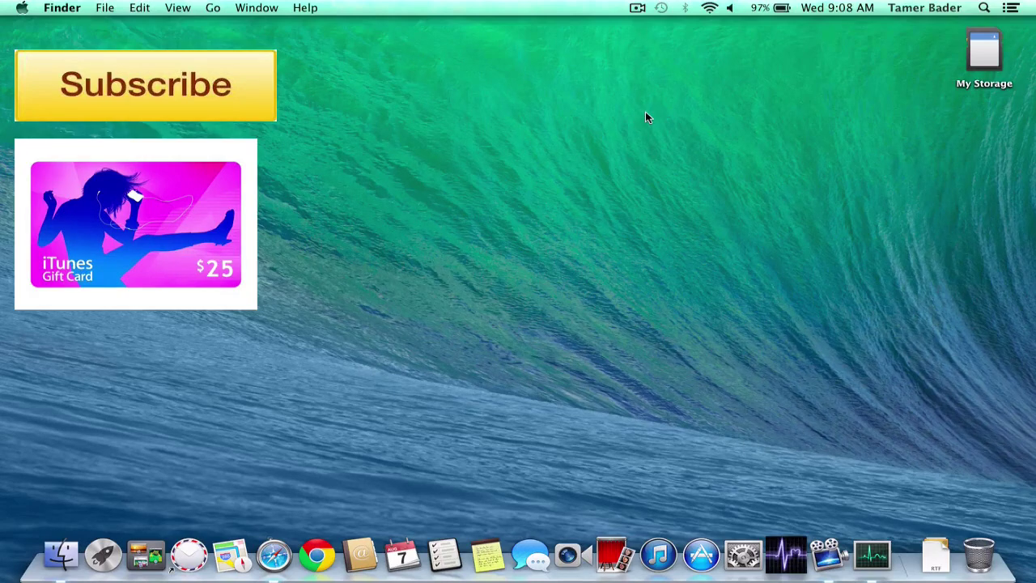